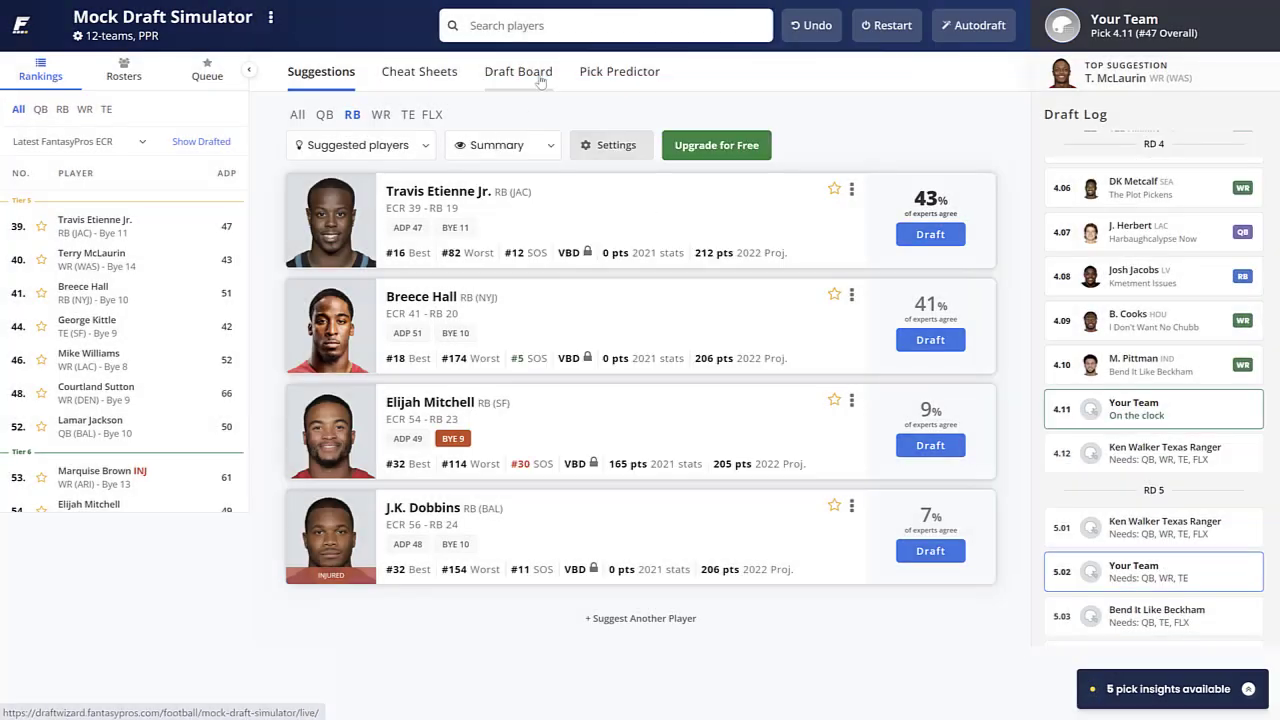
Review the full draft board and the wide receiver suggestions, and draft Terry McLaurin with pick 4.11.
{"action": "left_click", "coordinate": [540, 80]}
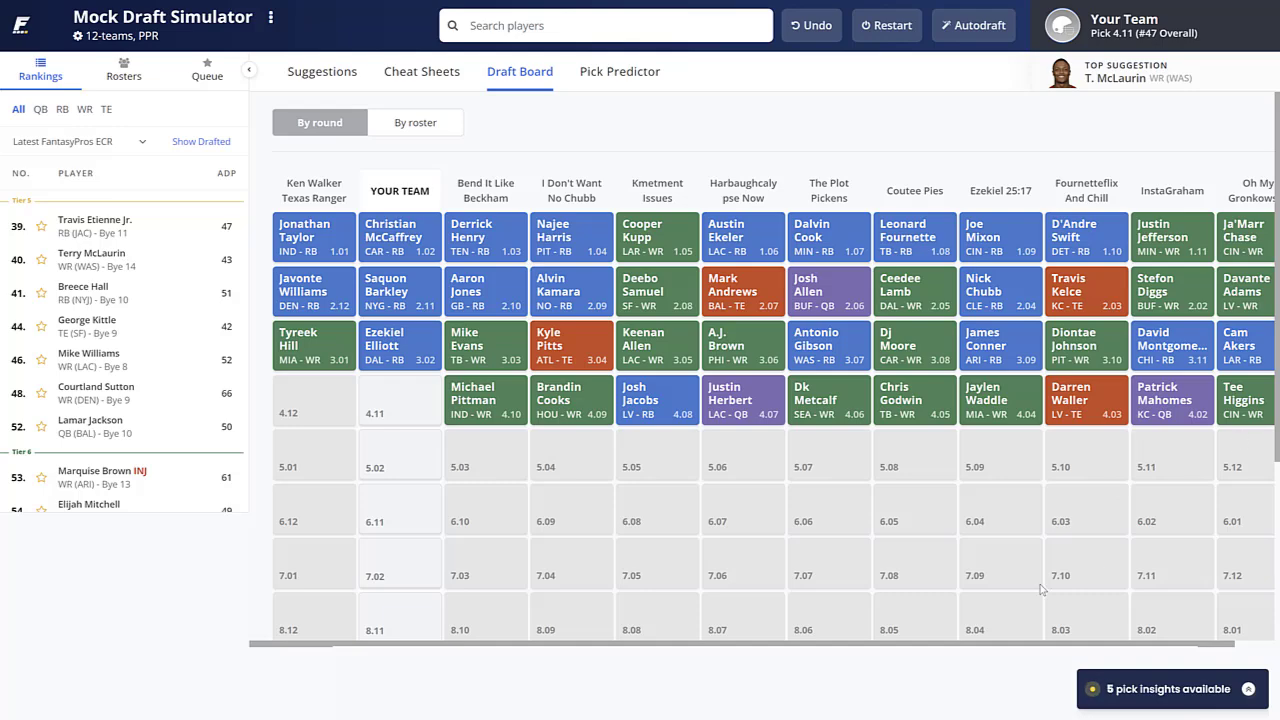
{"action": "left_click", "coordinate": [246, 76]}
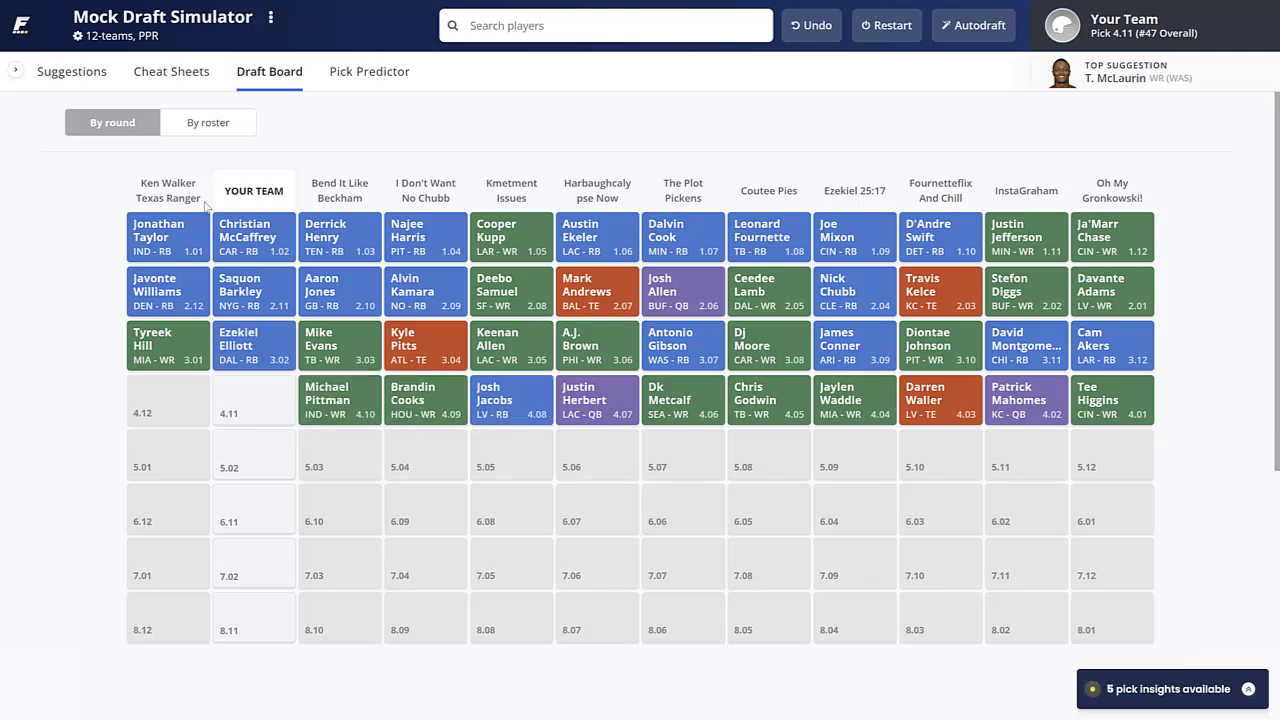
{"action": "left_click", "coordinate": [86, 80]}
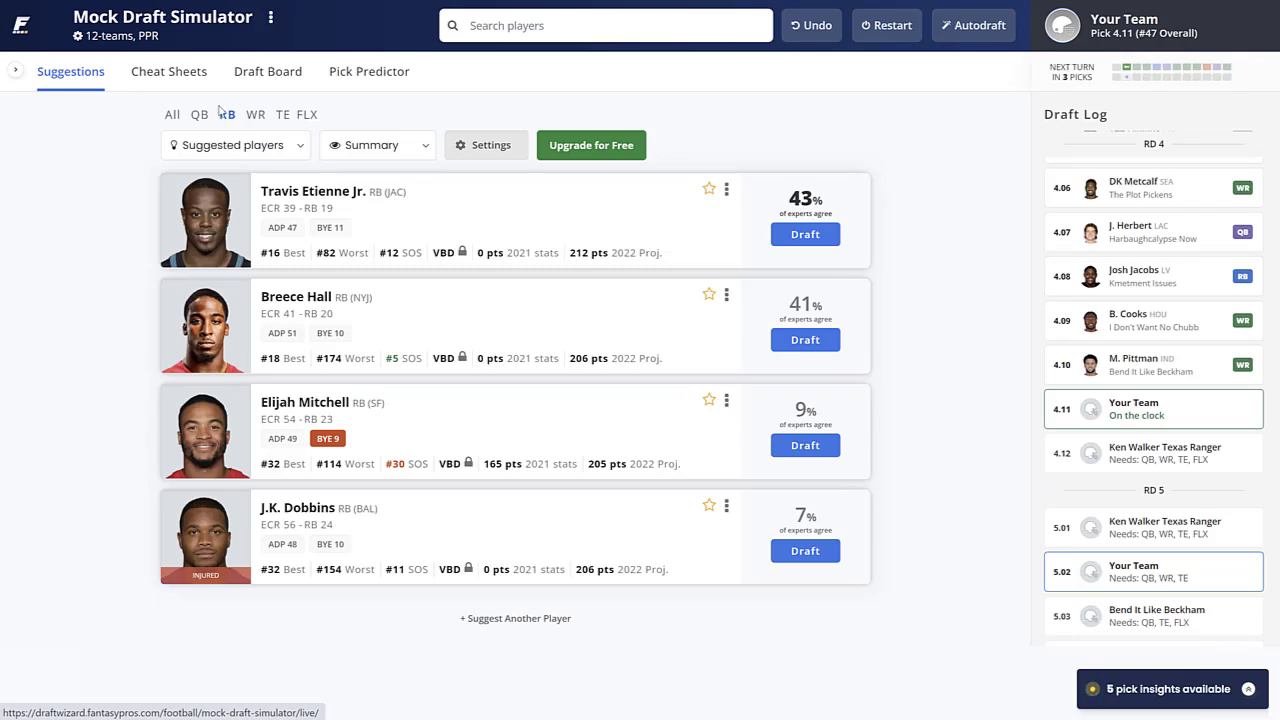
{"action": "left_click", "coordinate": [255, 115]}
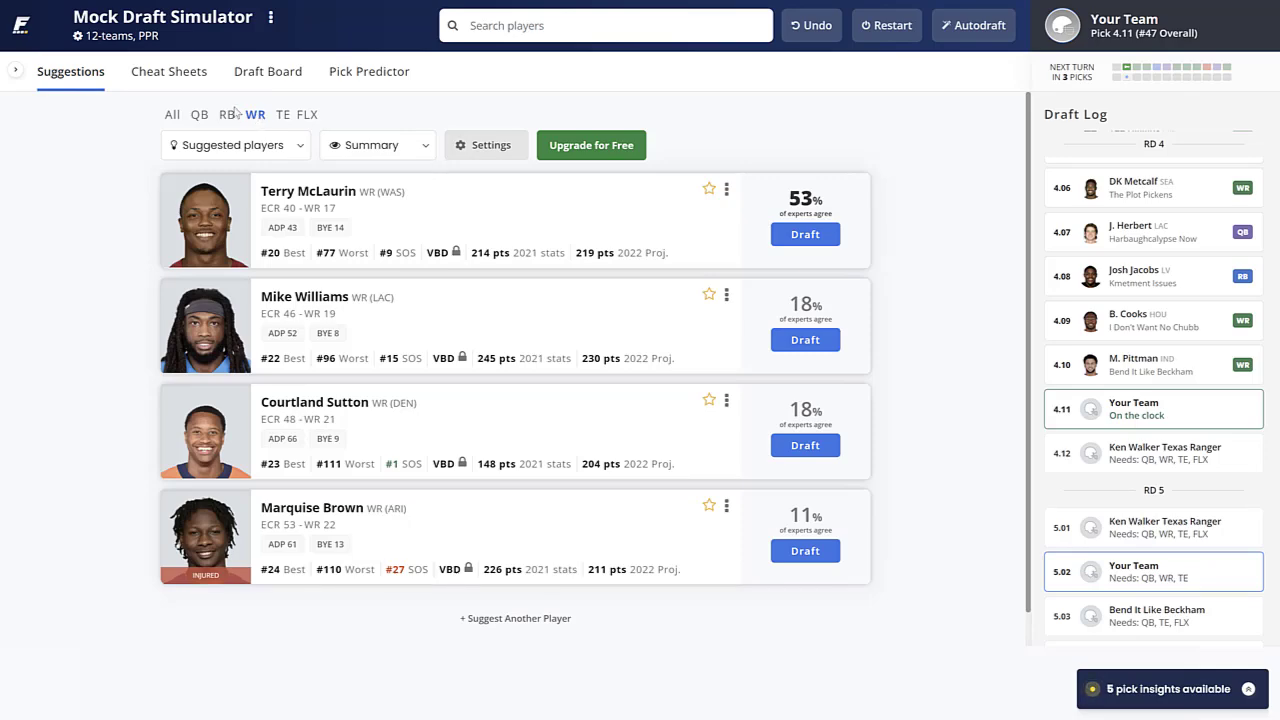
{"action": "left_click", "coordinate": [272, 76]}
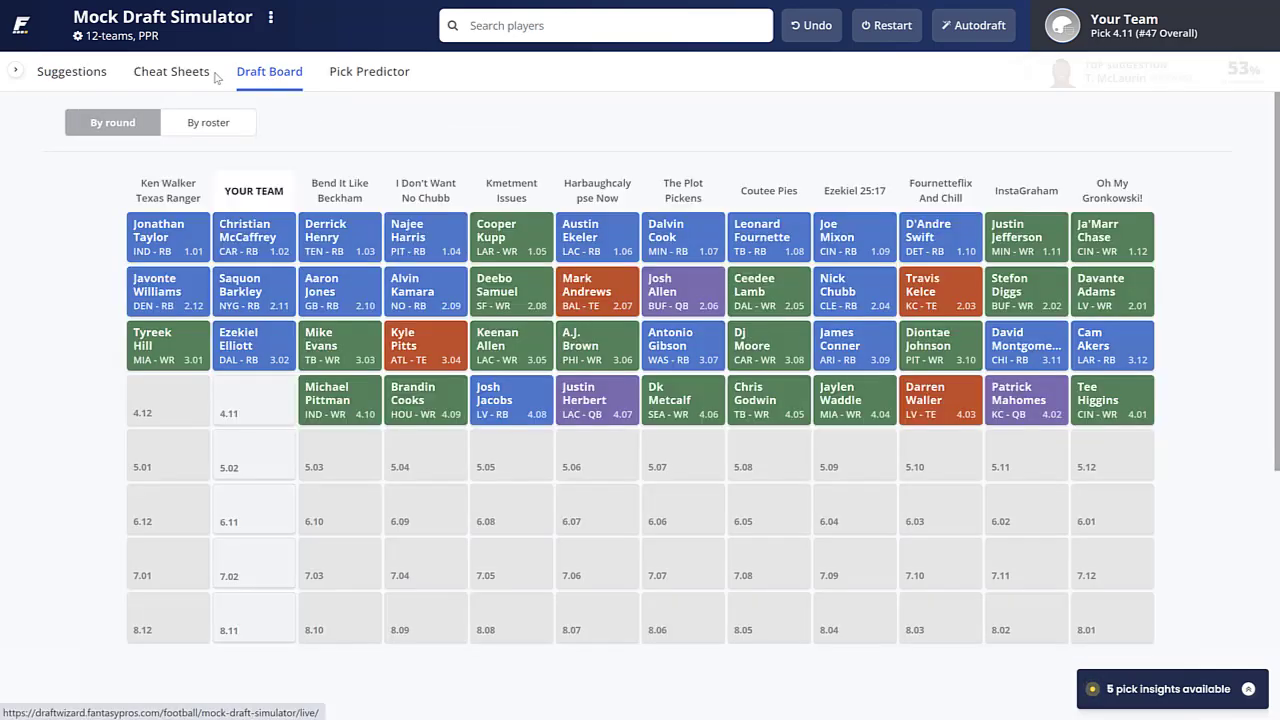
{"action": "left_click", "coordinate": [90, 74]}
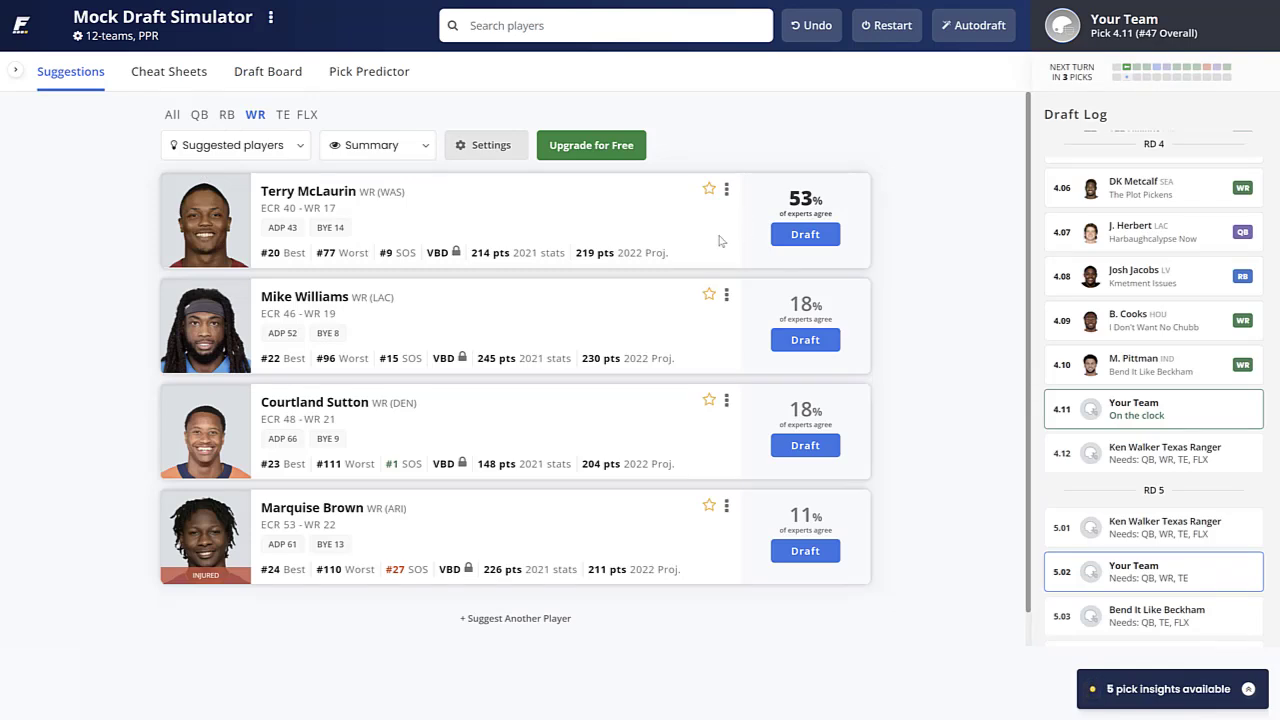
{"action": "left_click", "coordinate": [806, 235]}
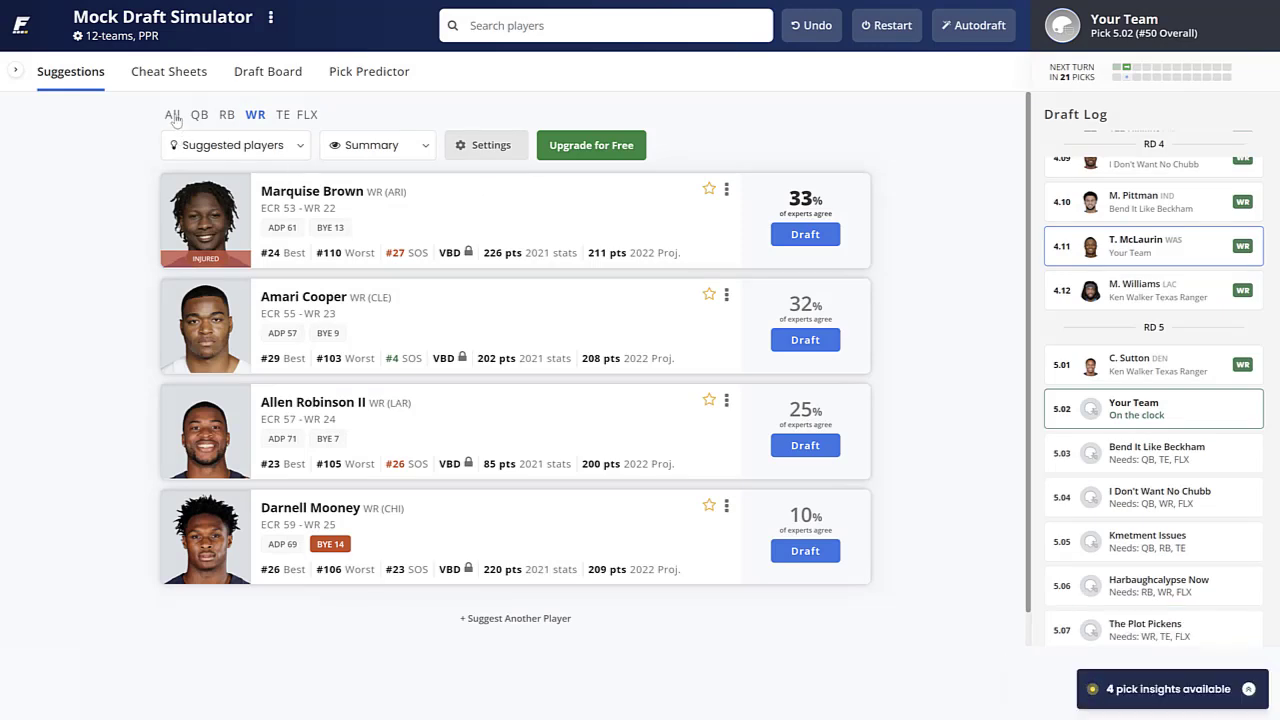
Check your team's roster and the running back suggestions, and draft Travis Etienne Jr. with pick 5.02.
{"action": "left_click", "coordinate": [173, 116]}
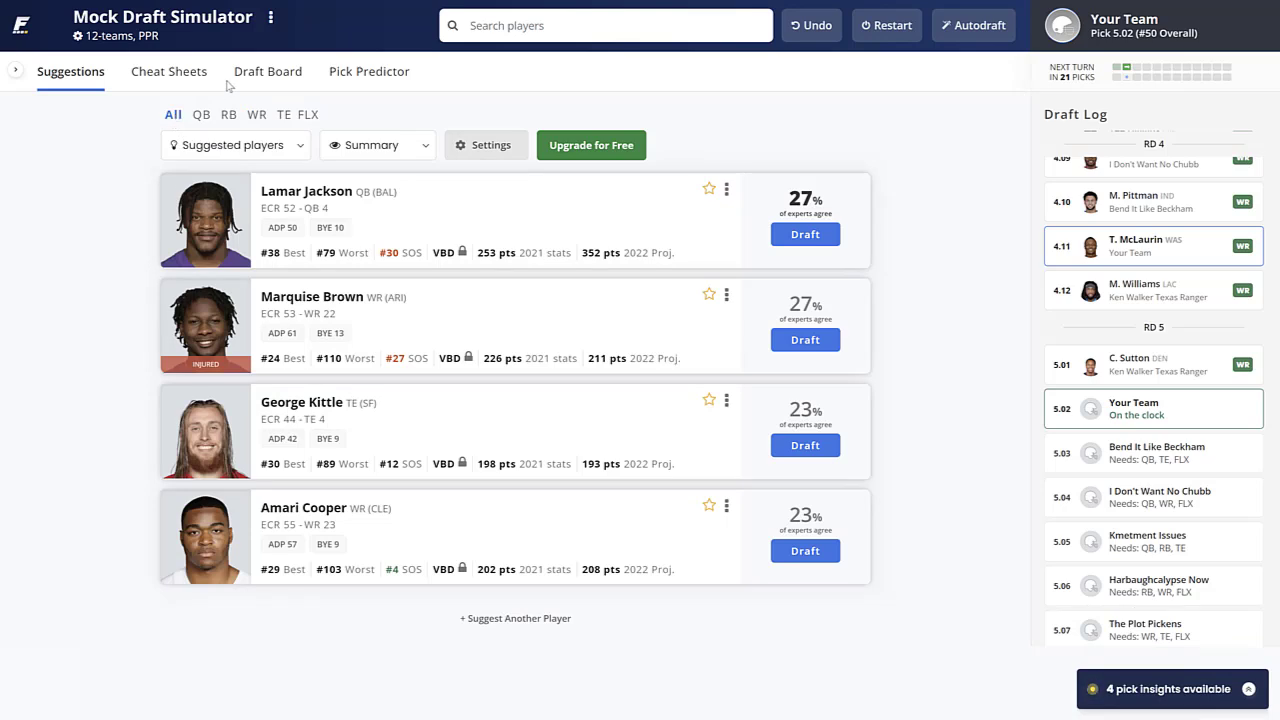
{"action": "left_click", "coordinate": [18, 74]}
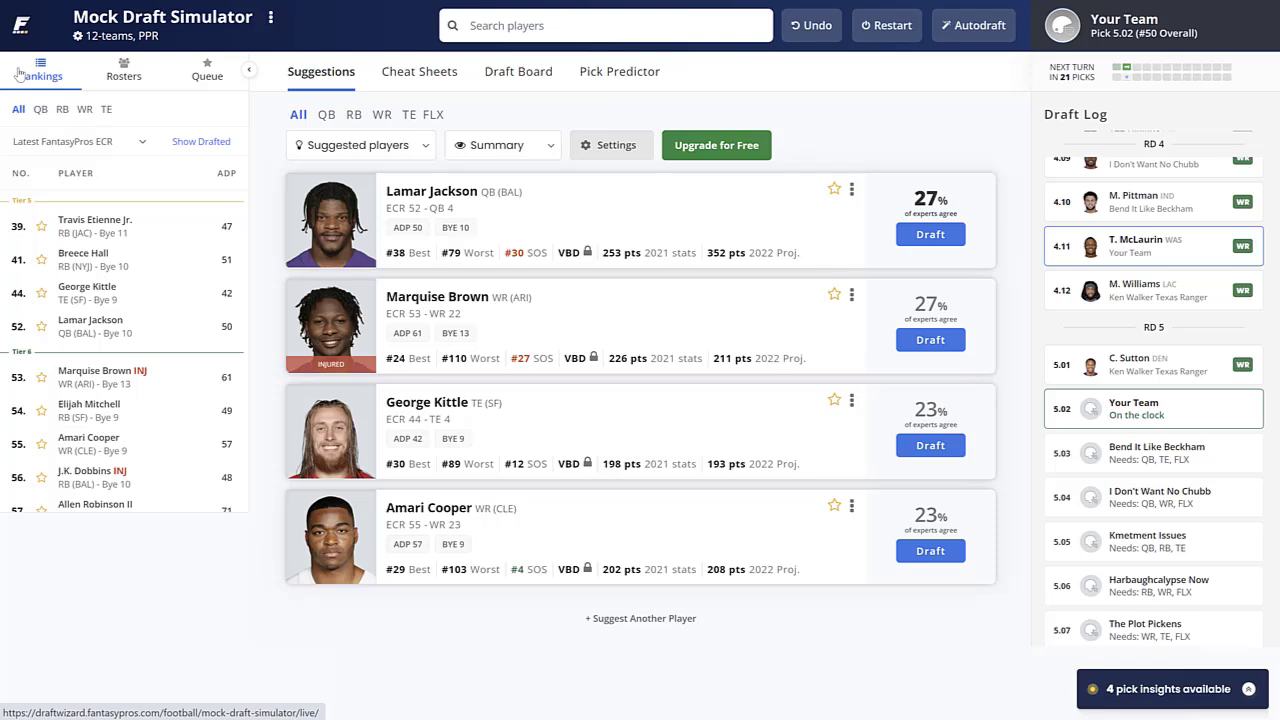
{"action": "left_click", "coordinate": [122, 76]}
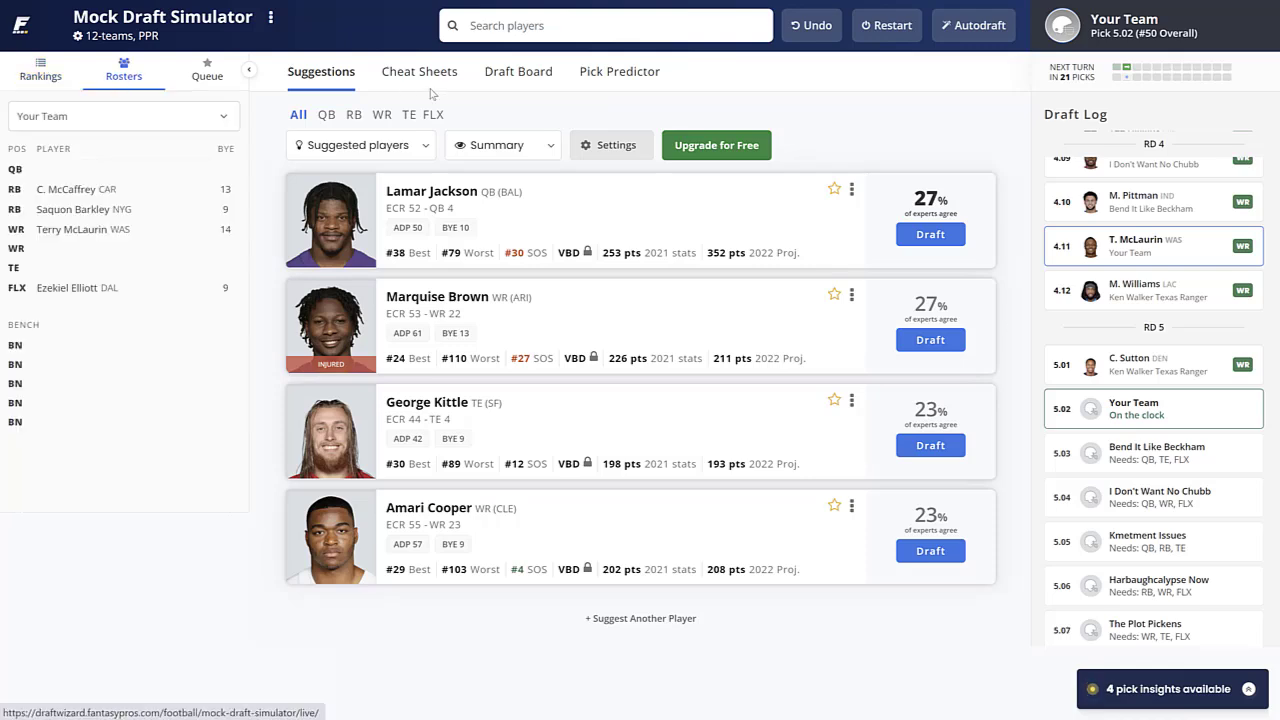
{"action": "left_click", "coordinate": [356, 118]}
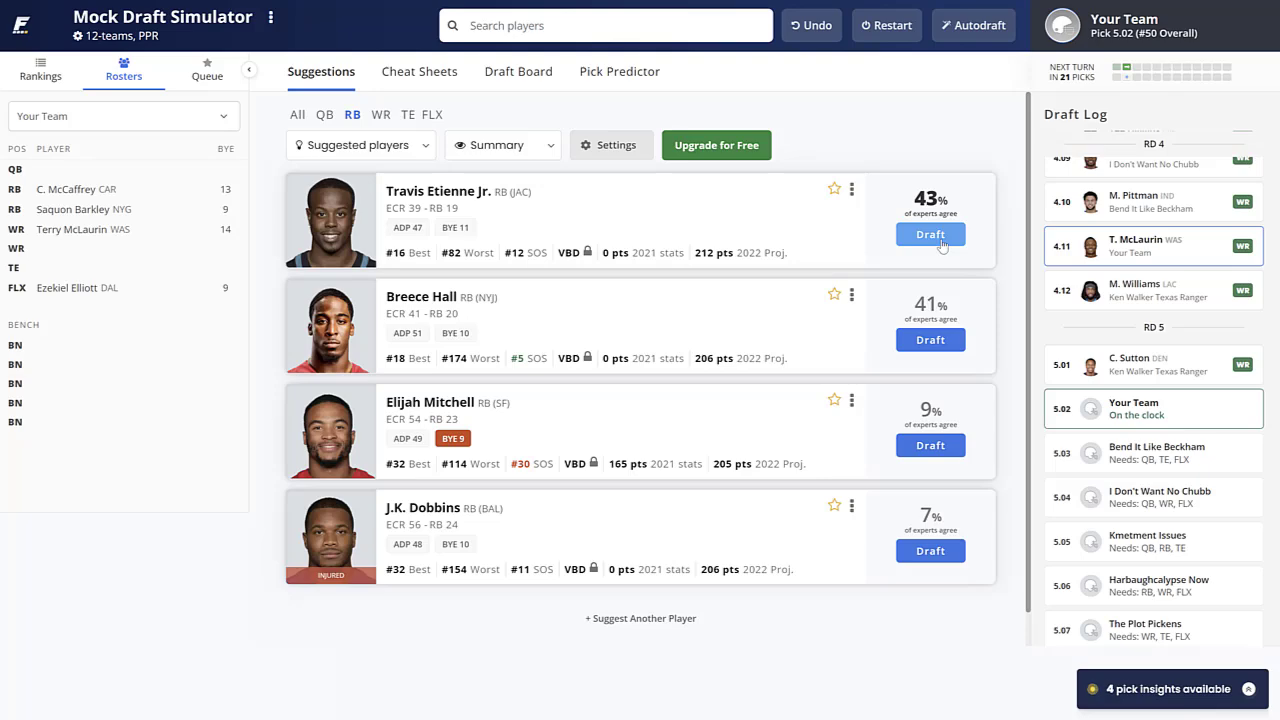
{"action": "left_click", "coordinate": [930, 236]}
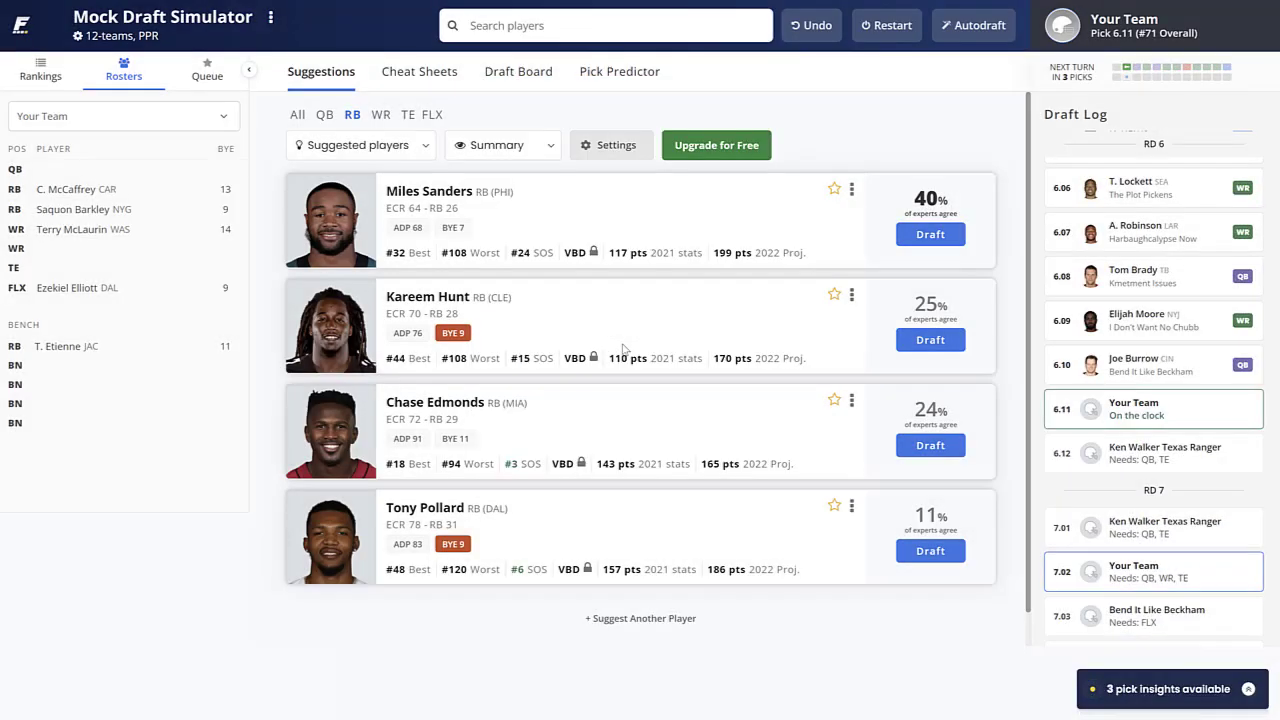
Review the draft board, compare wide receiver and tight end suggestions, and draft Rashod Bateman with pick 6.11.
{"action": "left_click", "coordinate": [534, 78]}
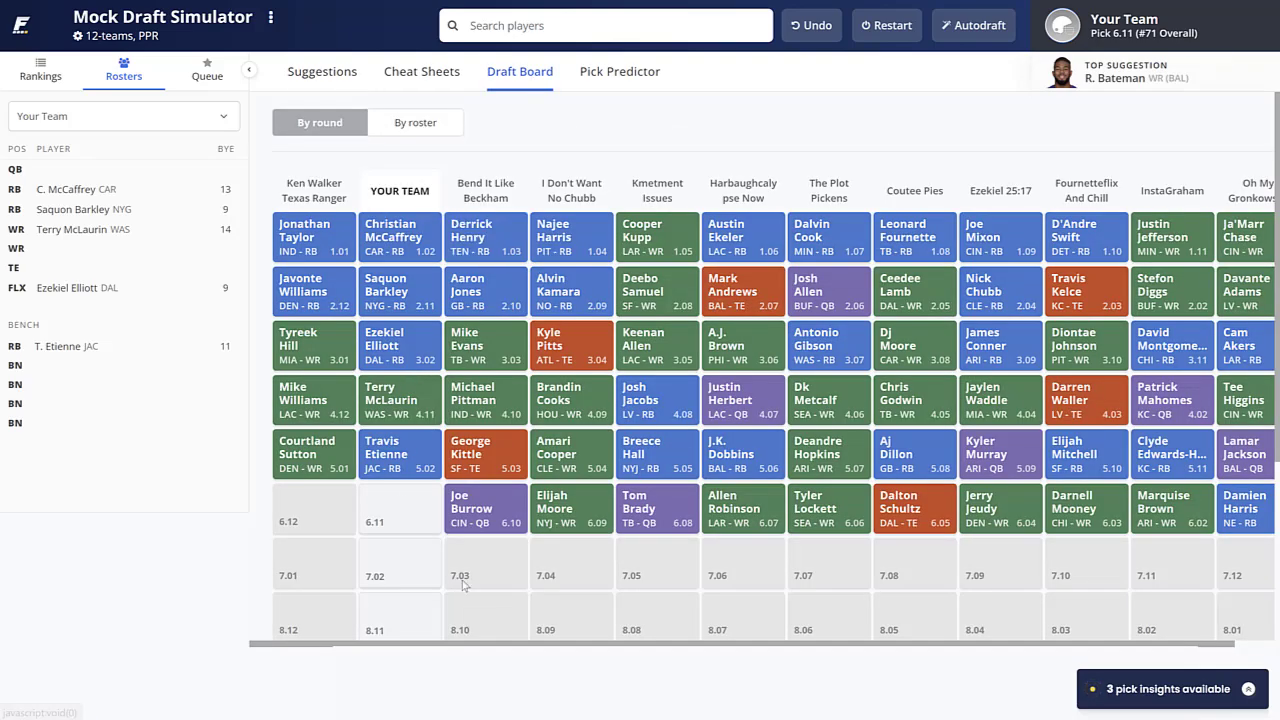
{"action": "scroll", "coordinate": [547, 646], "scroll_direction": "down", "scroll_amount": 1}
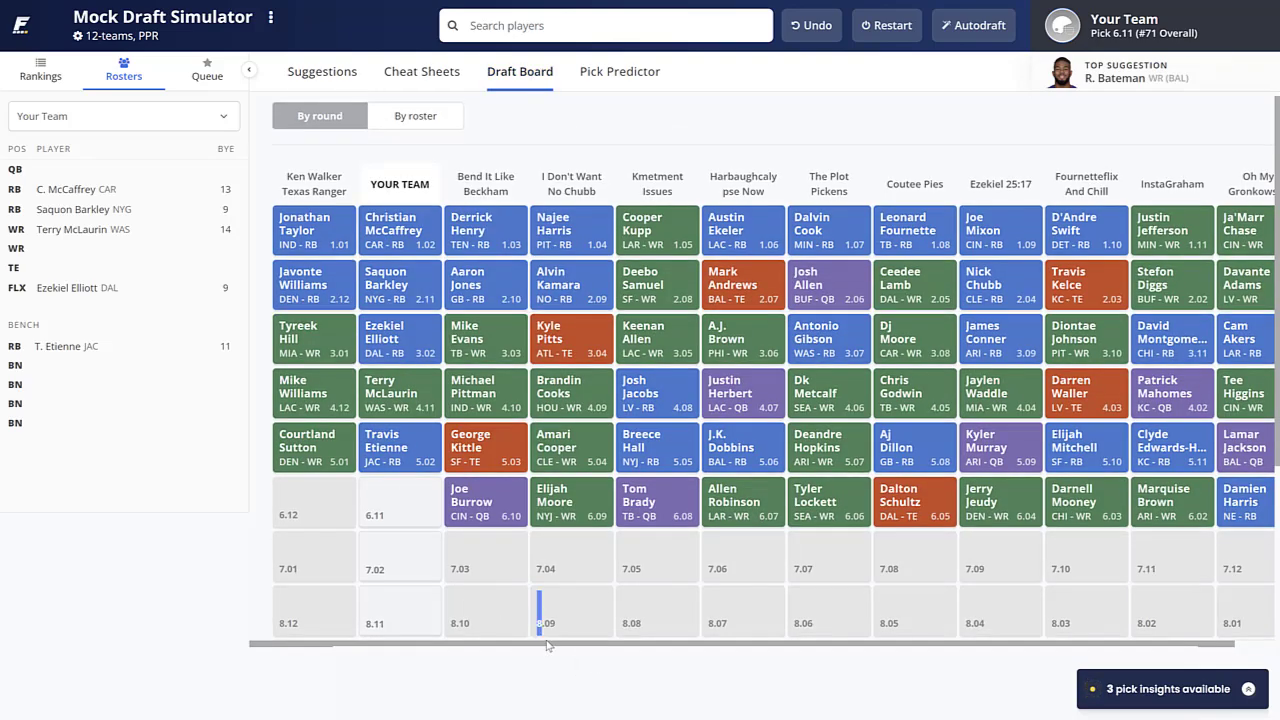
{"action": "scroll", "coordinate": [560, 520], "scroll_direction": "down", "scroll_amount": 2}
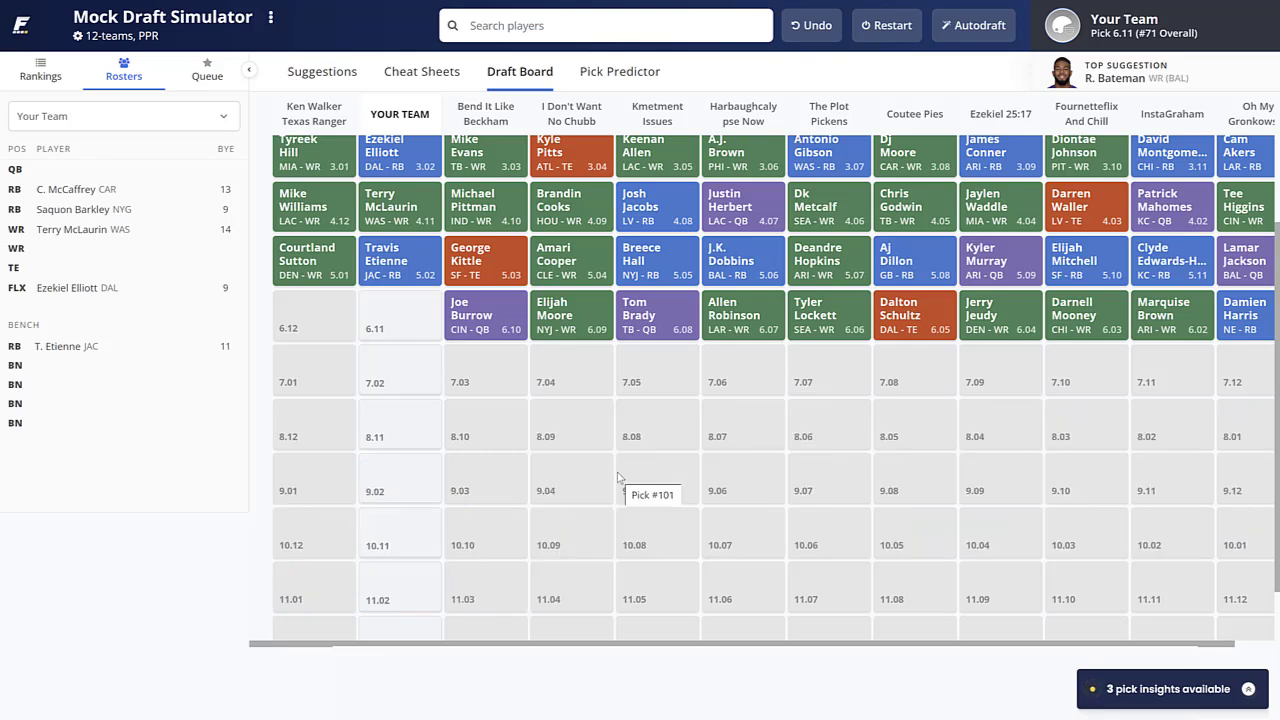
{"action": "mouse_move", "coordinate": [893, 285]}
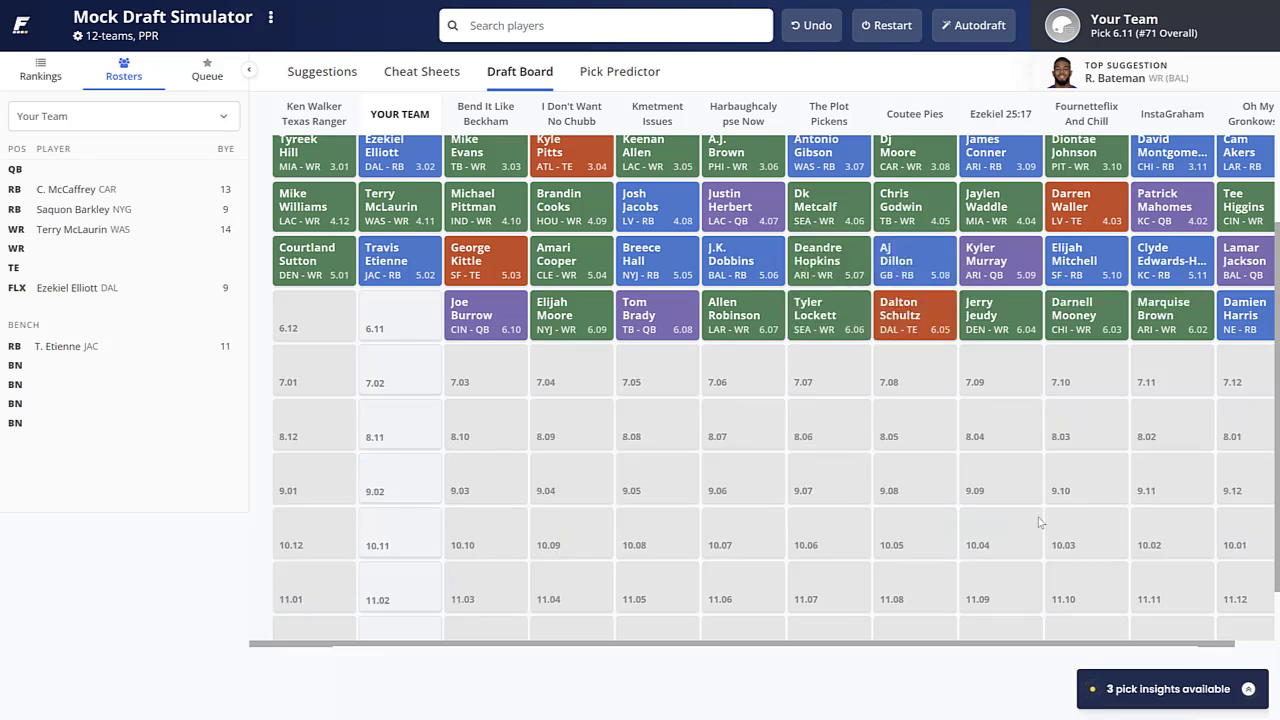
{"action": "left_click_drag", "start_coordinate": [982, 645], "coordinate": [1055, 645]}
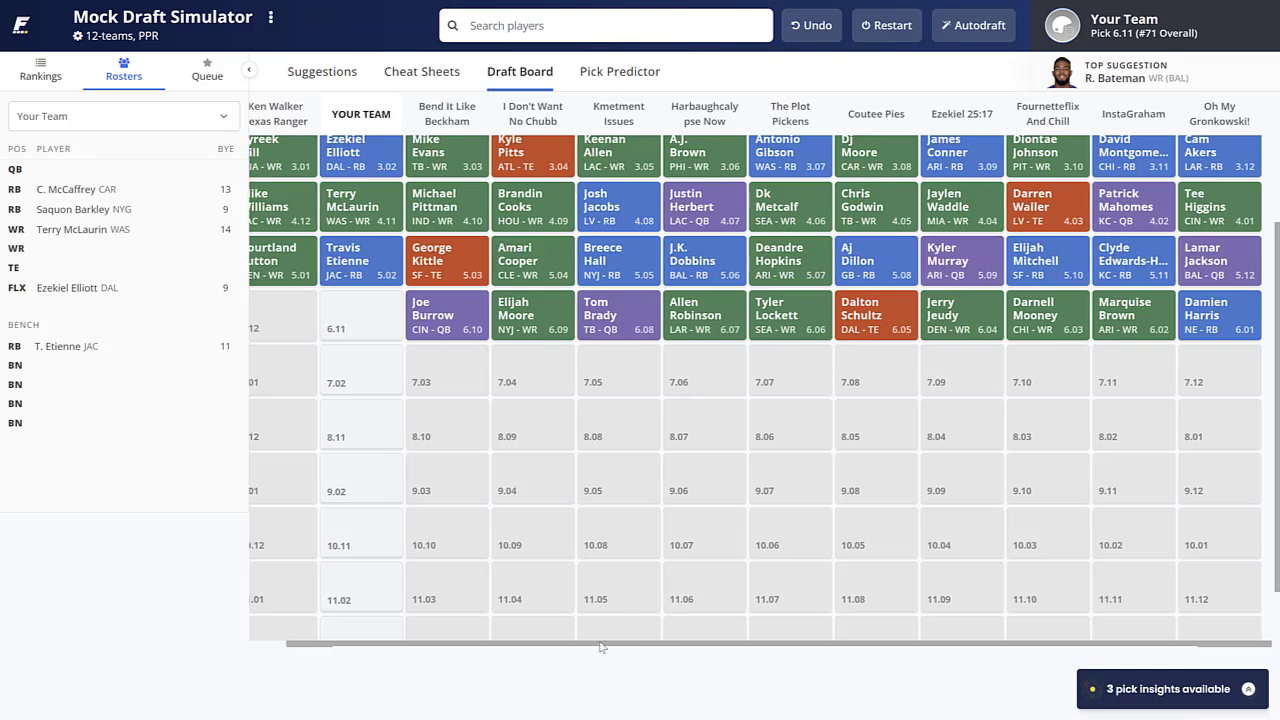
{"action": "left_click_drag", "start_coordinate": [609, 646], "coordinate": [587, 647]}
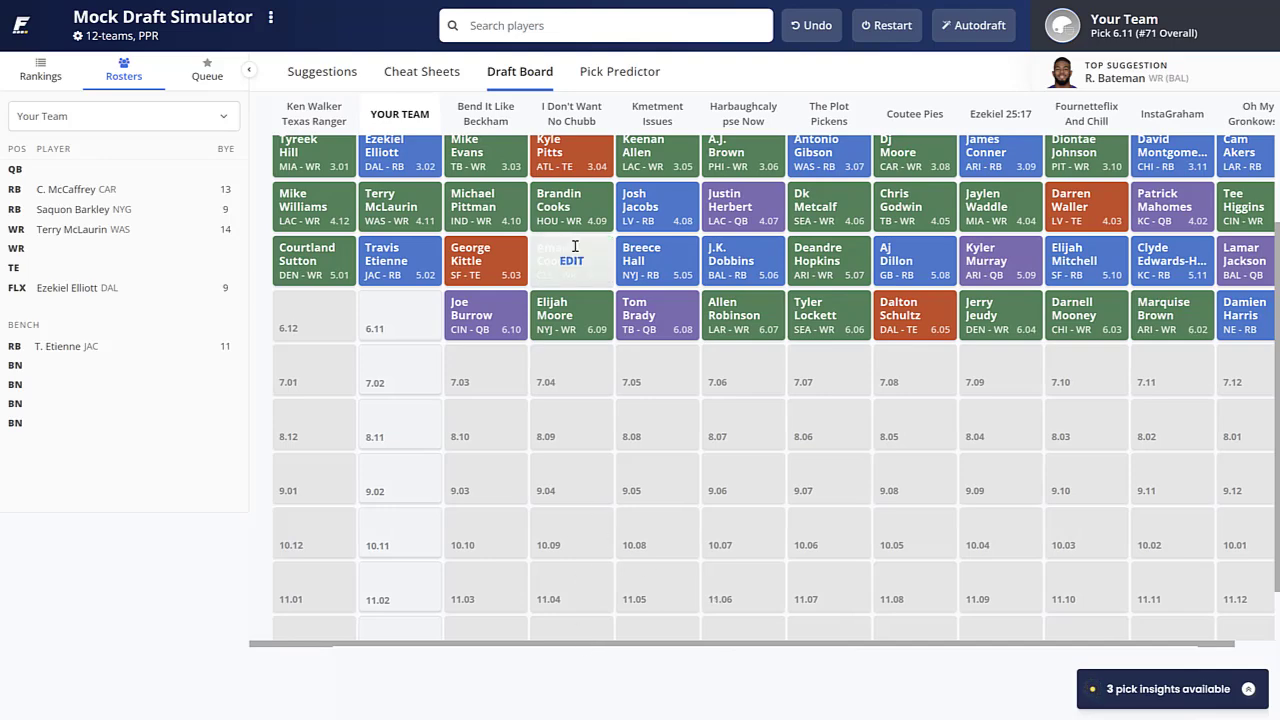
{"action": "left_click", "coordinate": [340, 76]}
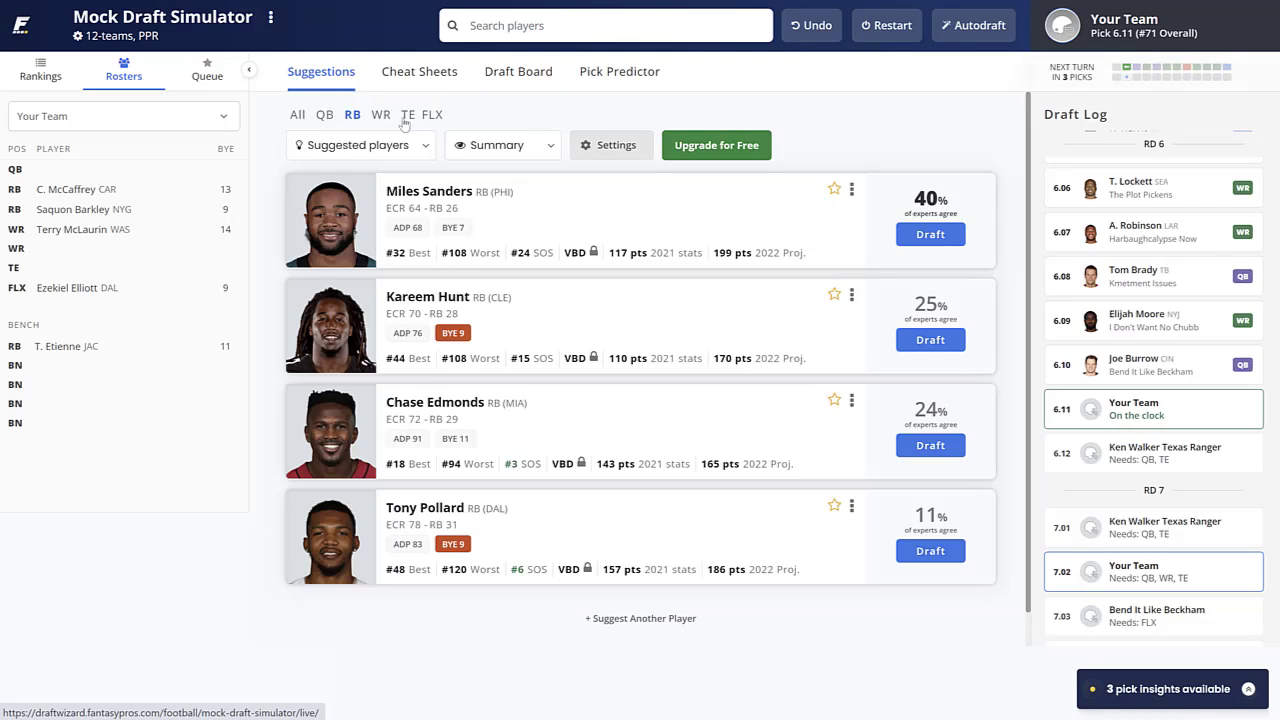
{"action": "left_click", "coordinate": [378, 116]}
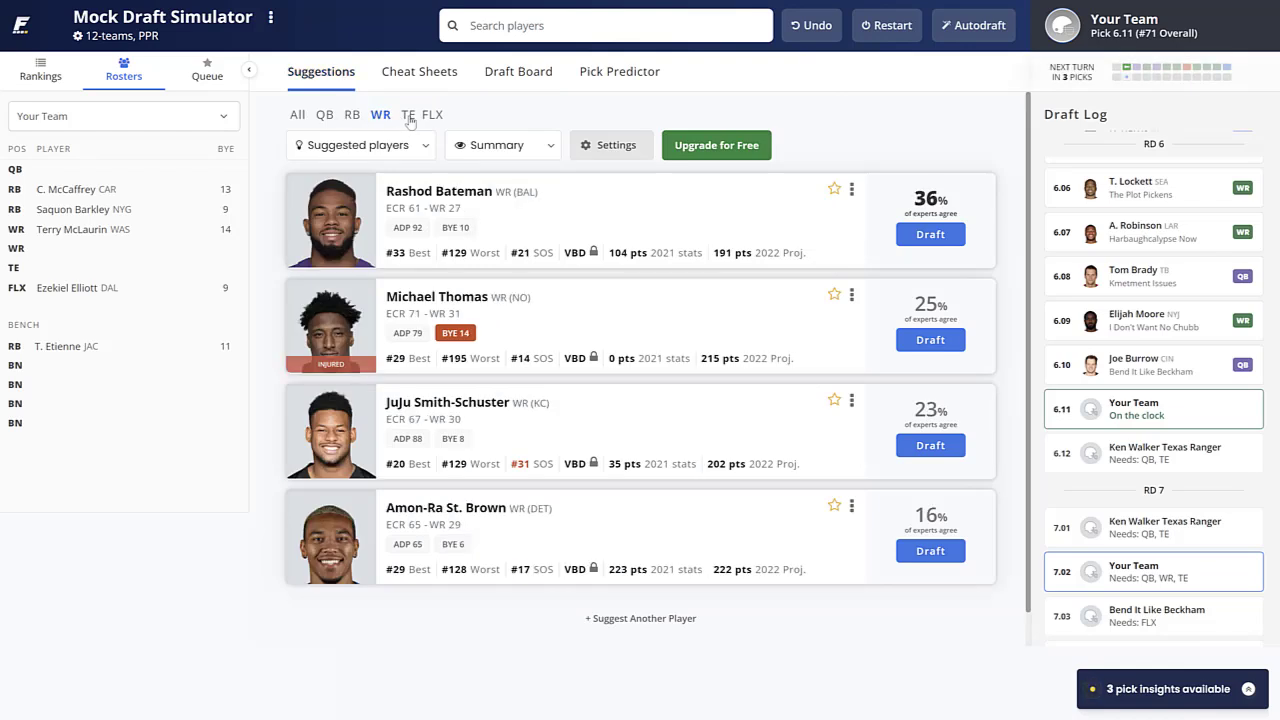
{"action": "left_click", "coordinate": [408, 116]}
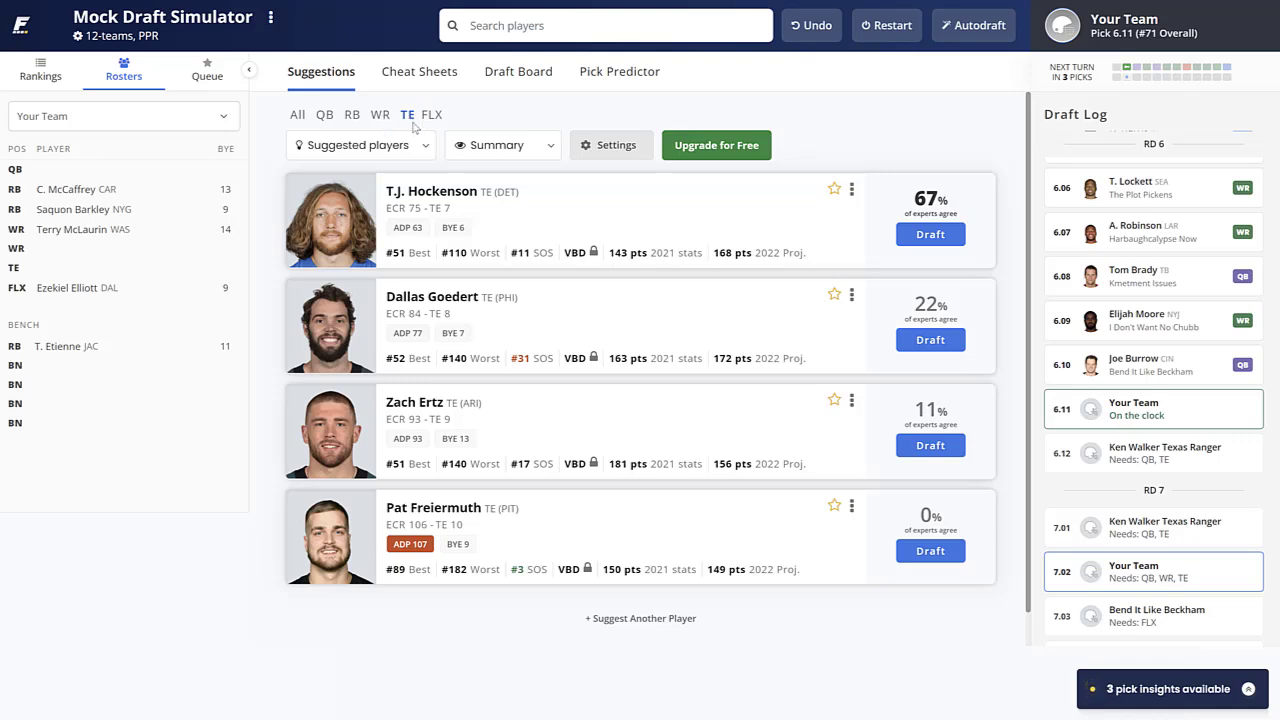
{"action": "left_click", "coordinate": [376, 116]}
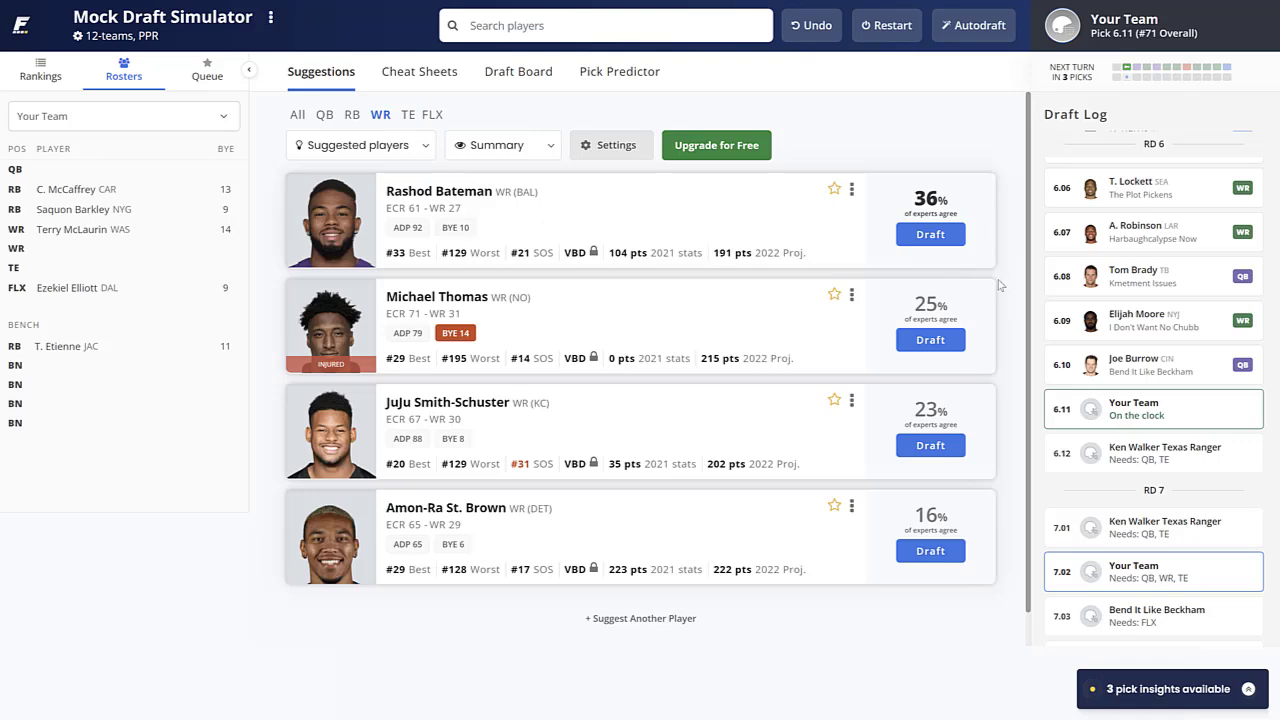
{"action": "left_click", "coordinate": [930, 234]}
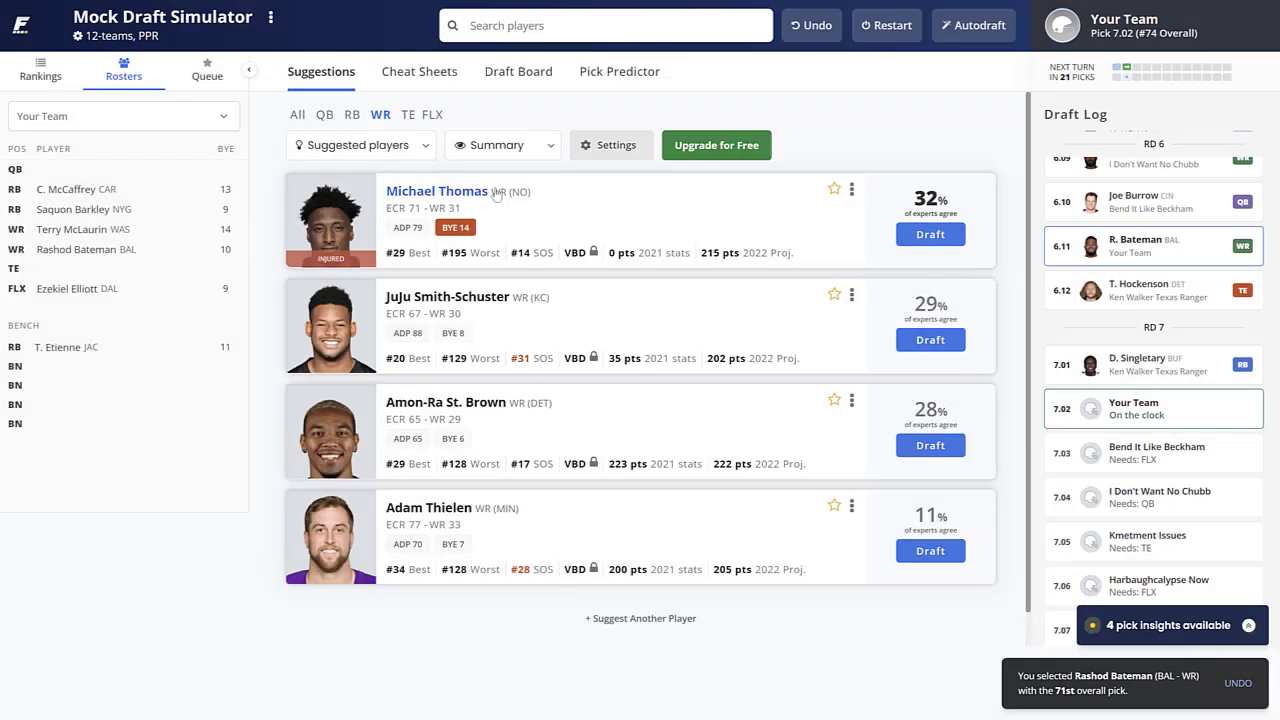
Compare the available quarterbacks and wide receivers, and draft JuJu Smith-Schuster with pick 7.02.
{"action": "left_click", "coordinate": [324, 115]}
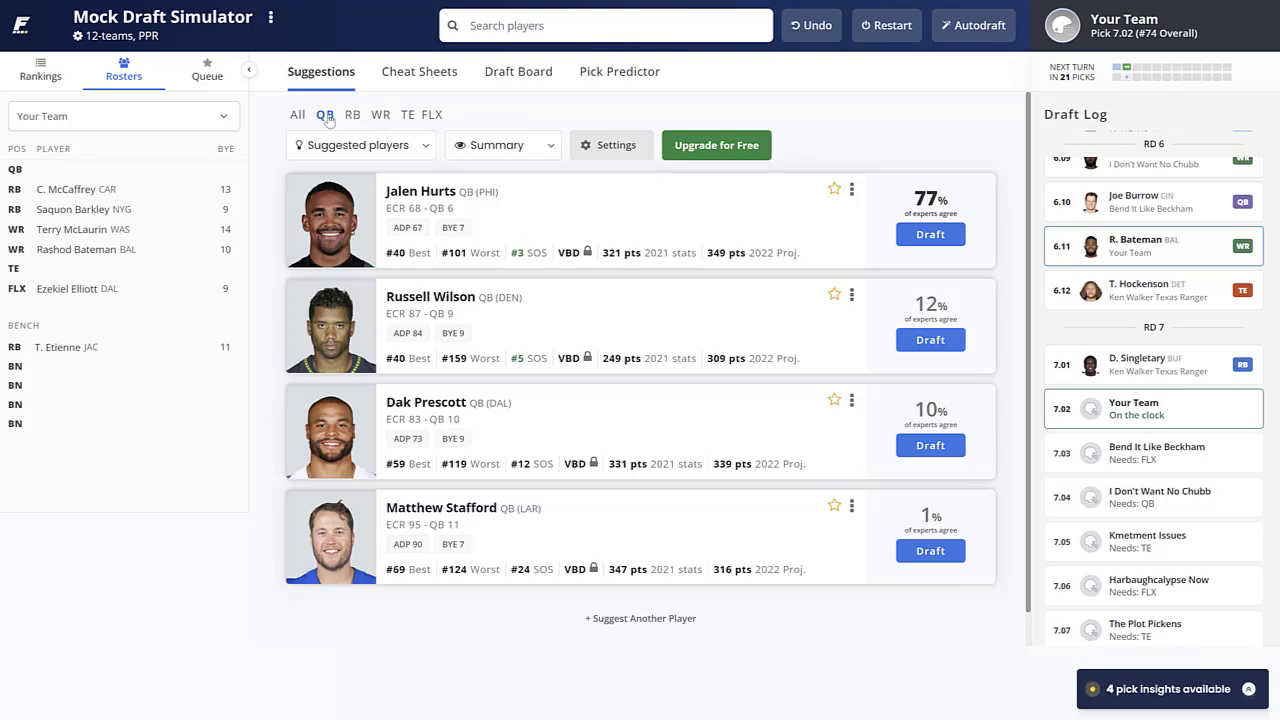
{"action": "left_click", "coordinate": [418, 72]}
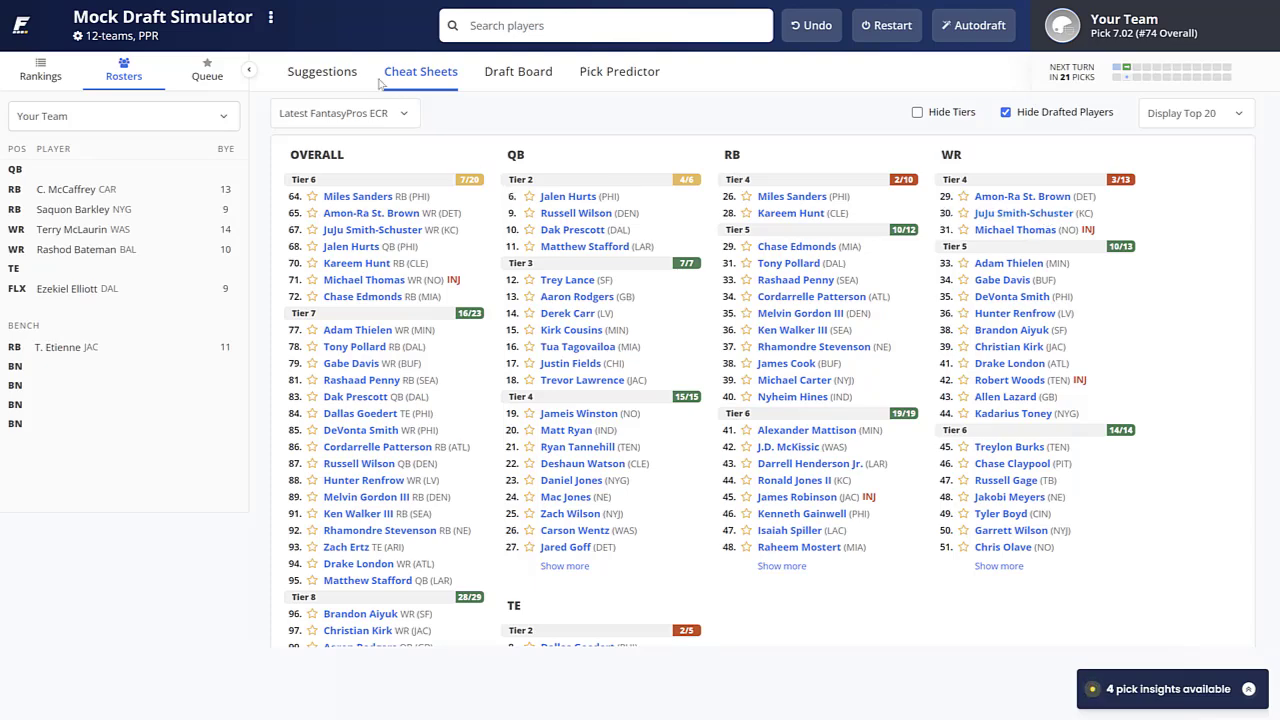
{"action": "left_click", "coordinate": [335, 76]}
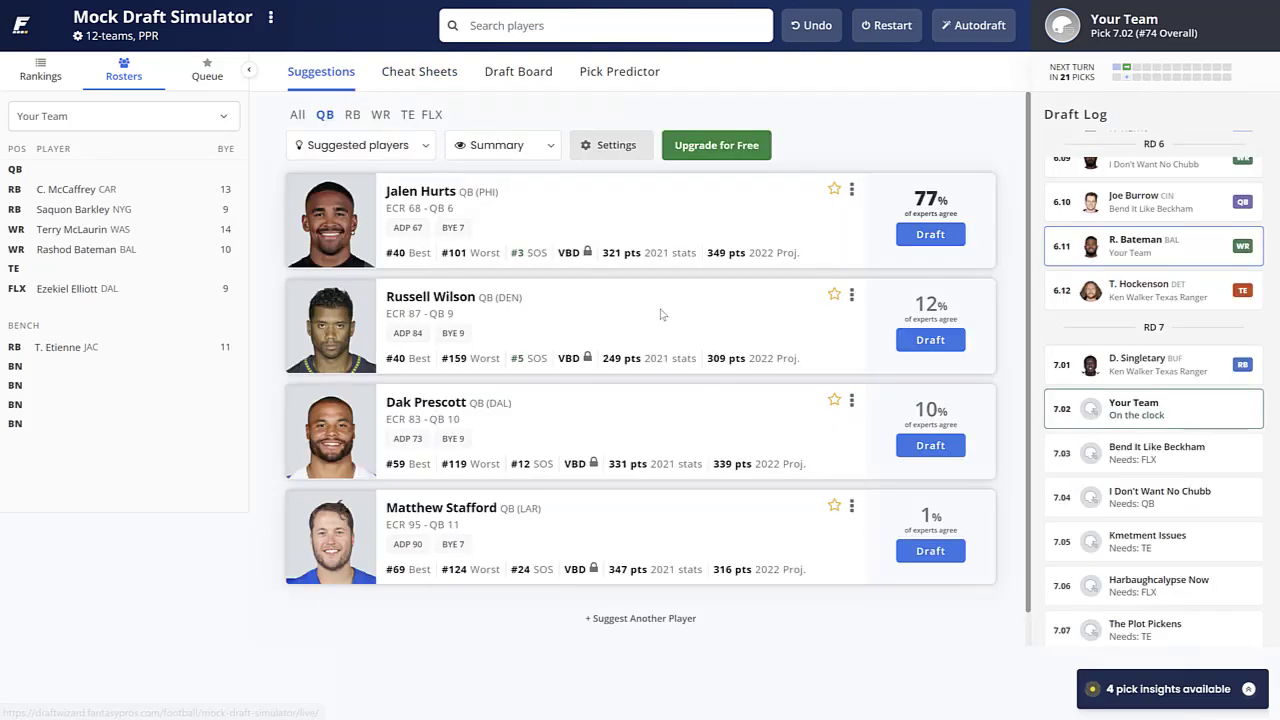
{"action": "left_click", "coordinate": [381, 118]}
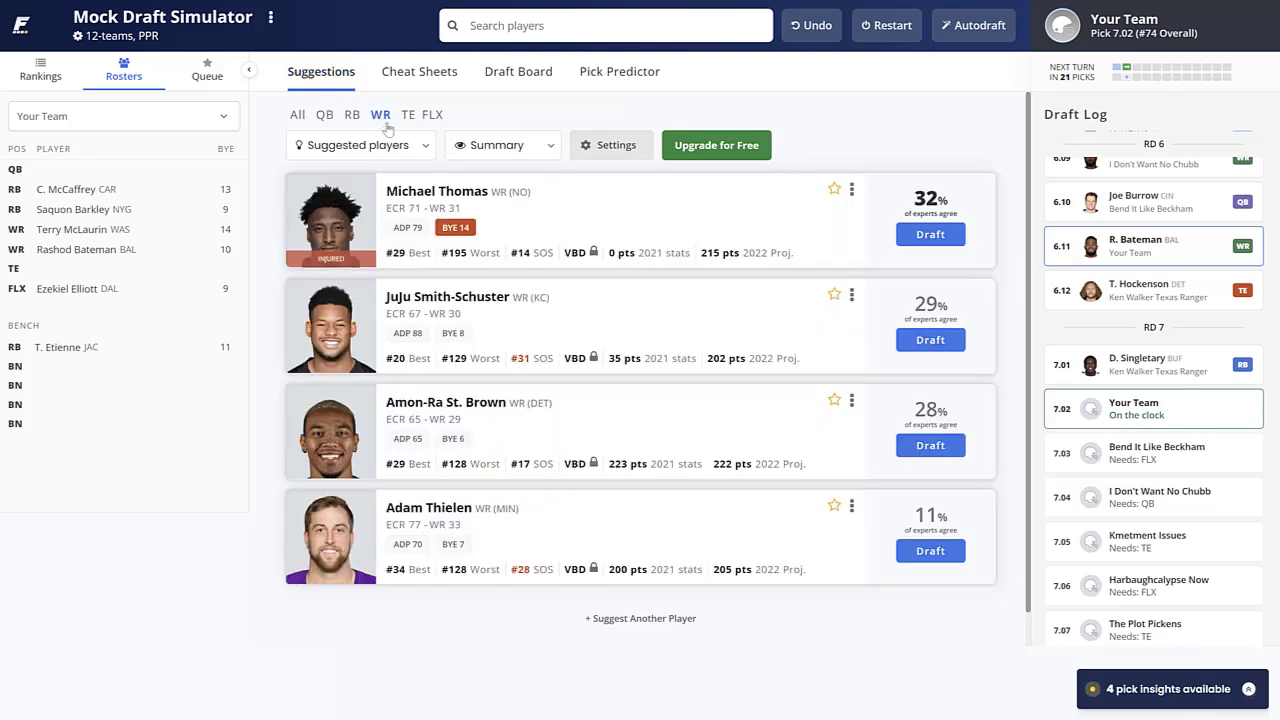
{"action": "left_click", "coordinate": [930, 341]}
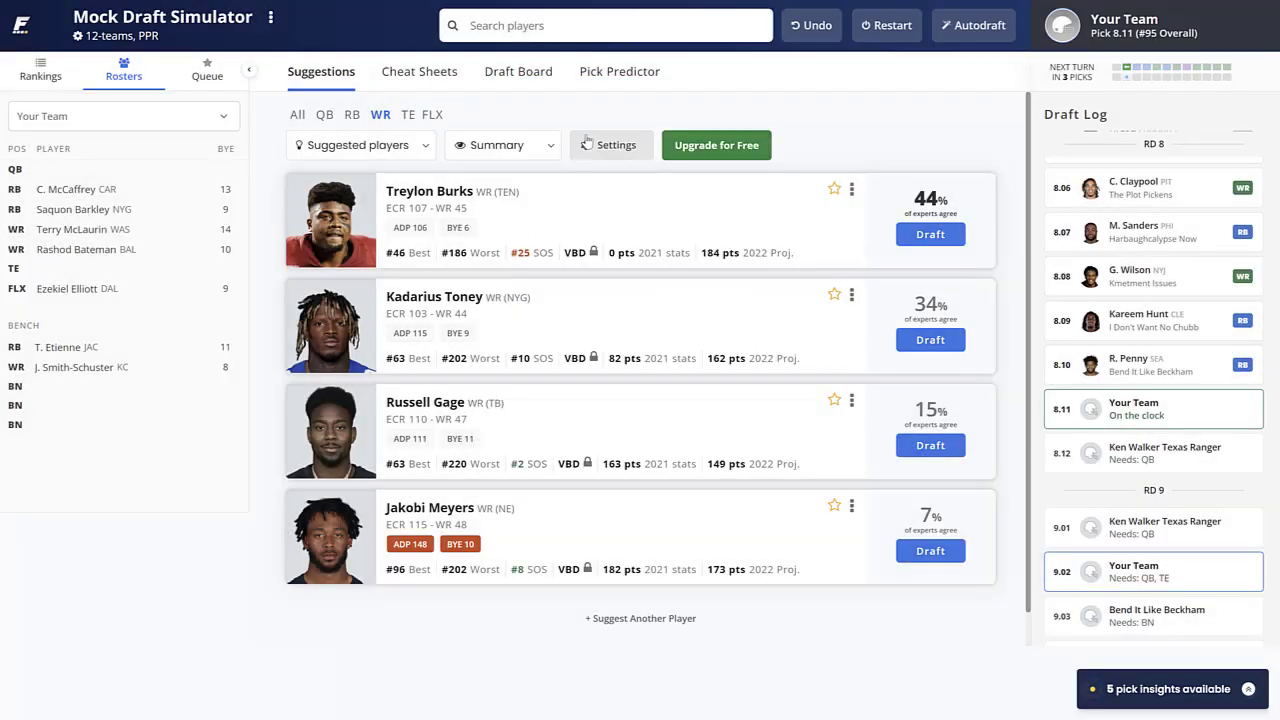
Examine the draft board through round 8 and the cheat sheets of undrafted players by position for pick 8.11.
{"action": "left_click", "coordinate": [518, 72]}
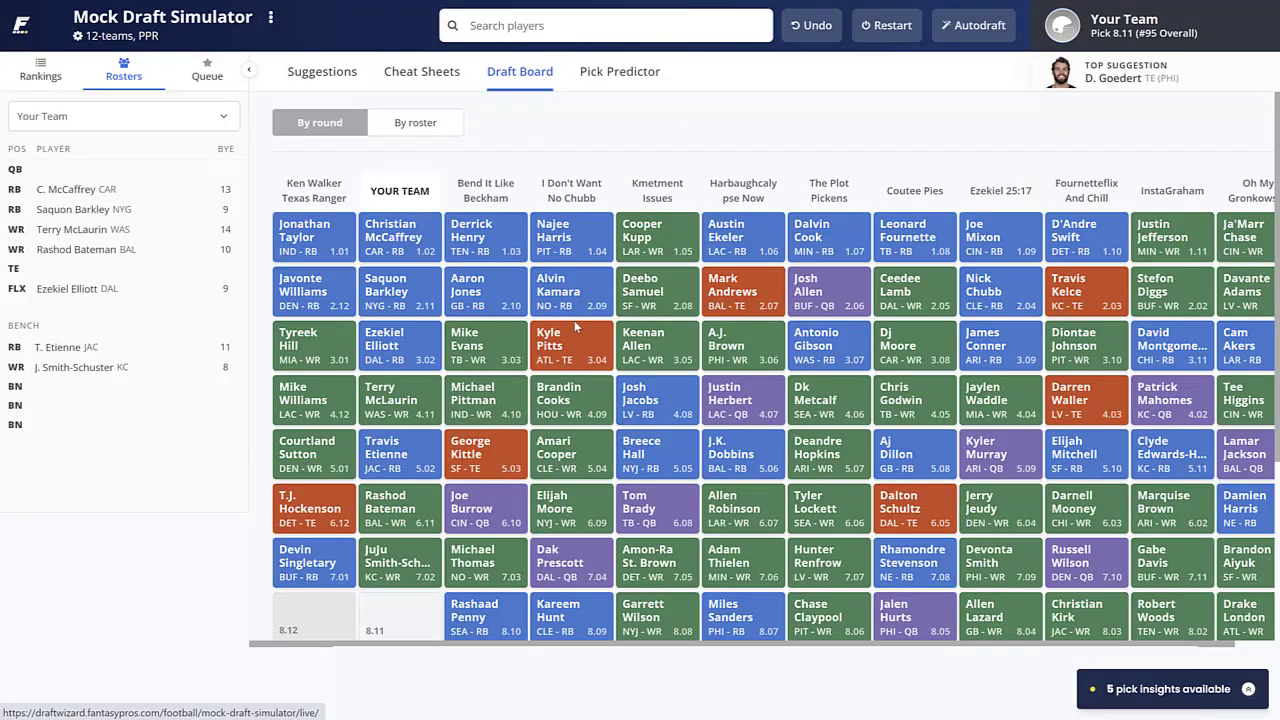
{"action": "scroll", "coordinate": [1272, 252], "scroll_direction": "down", "scroll_amount": 2}
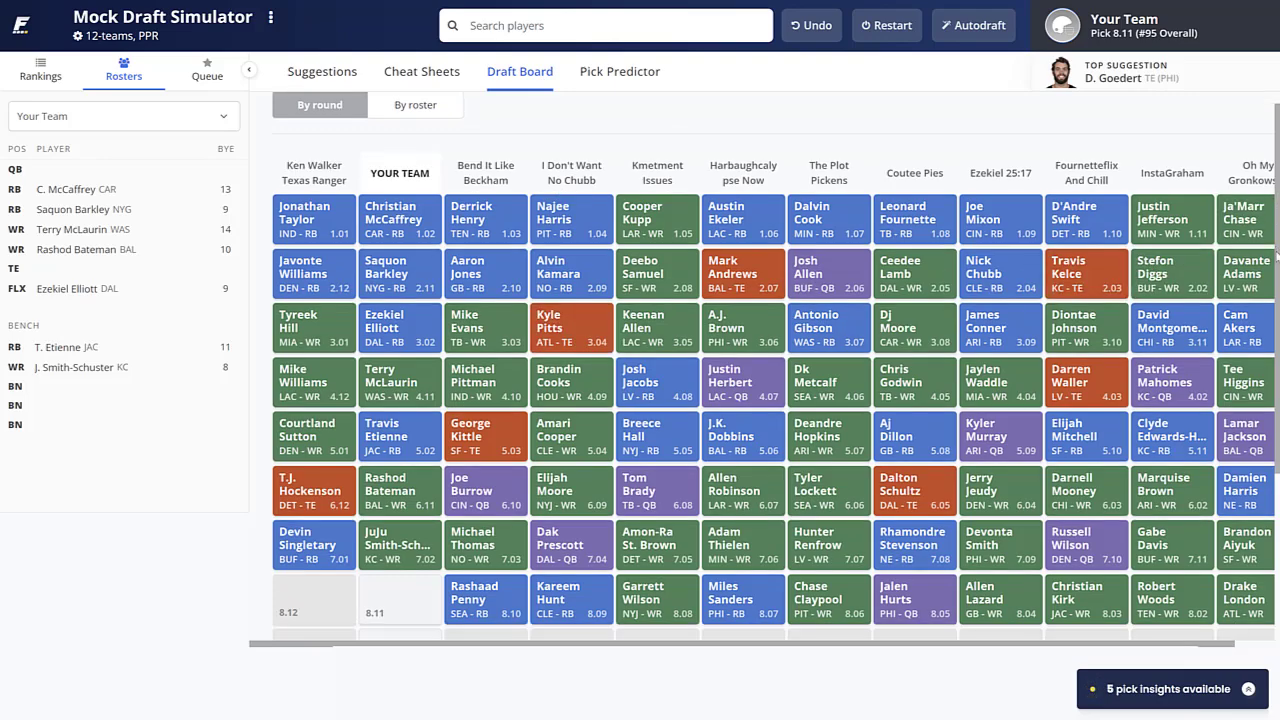
{"action": "scroll", "coordinate": [1275, 252], "scroll_direction": "down", "scroll_amount": 2}
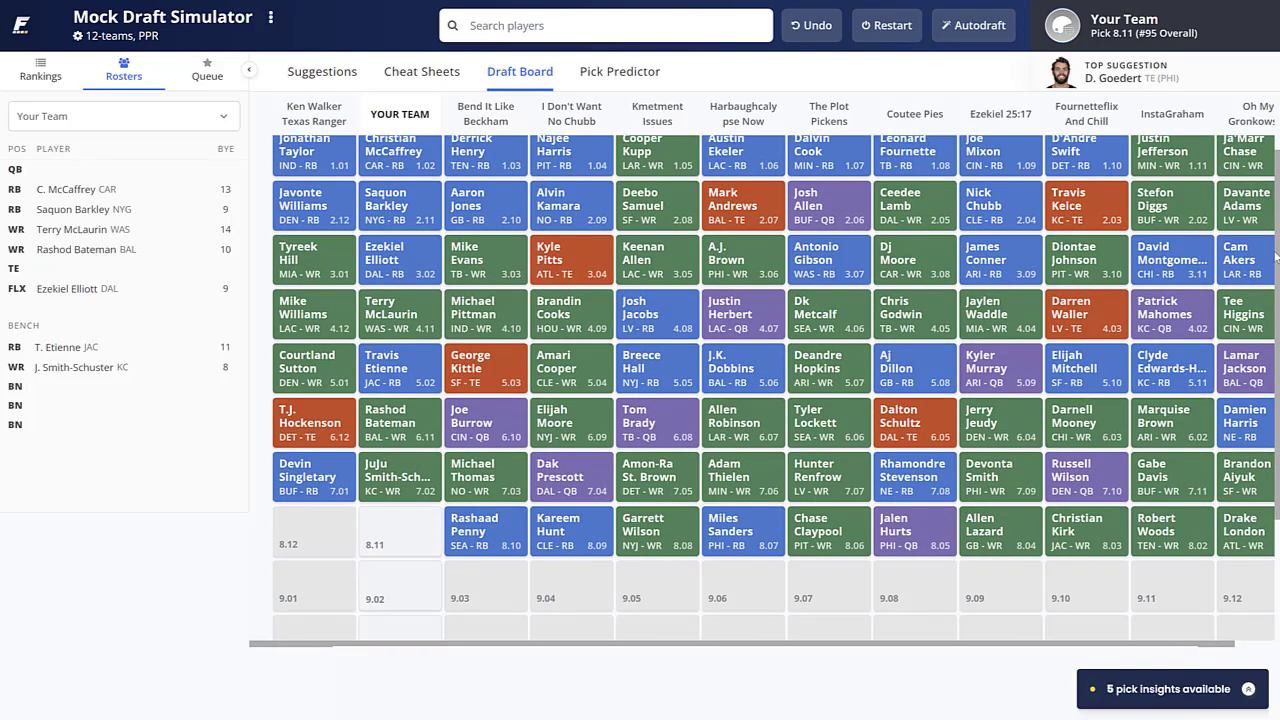
{"action": "scroll", "coordinate": [1276, 258], "scroll_direction": "up", "scroll_amount": 1}
{"action": "scroll", "coordinate": [1275, 254], "scroll_direction": "up", "scroll_amount": 2}
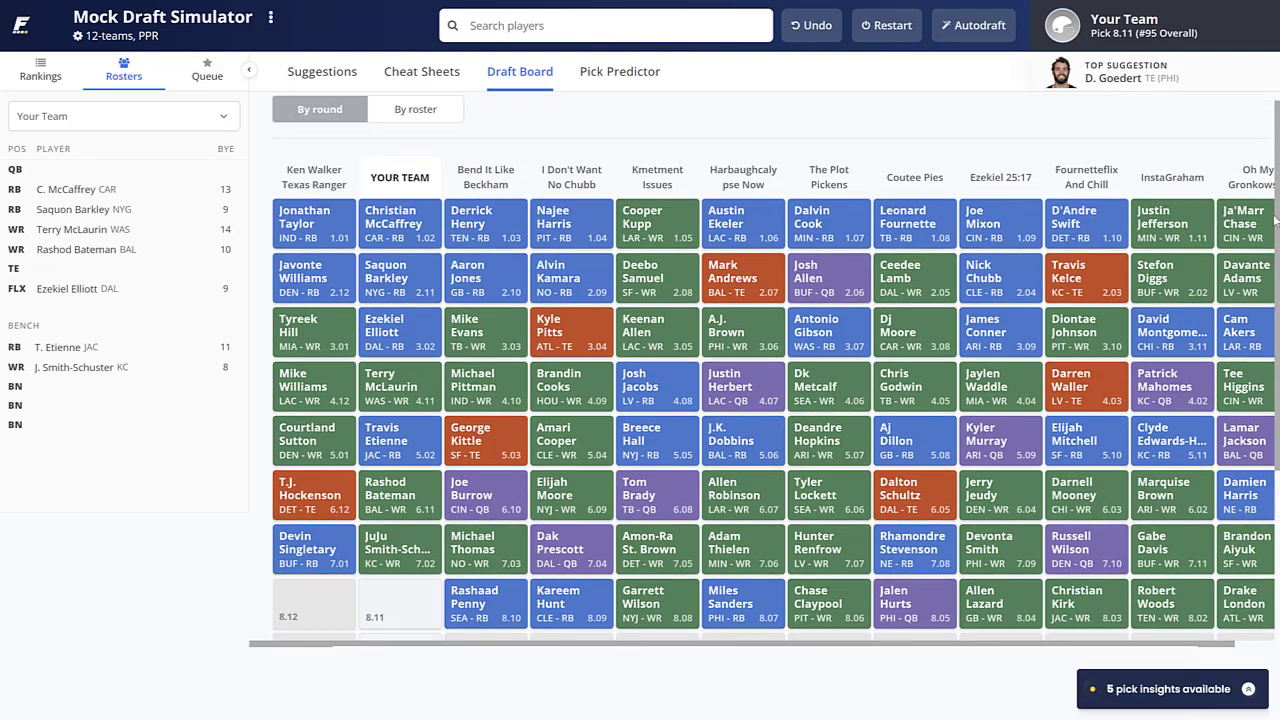
{"action": "scroll", "coordinate": [1272, 242], "scroll_direction": "down", "scroll_amount": 1}
{"action": "scroll", "coordinate": [1272, 238], "scroll_direction": "down", "scroll_amount": 1}
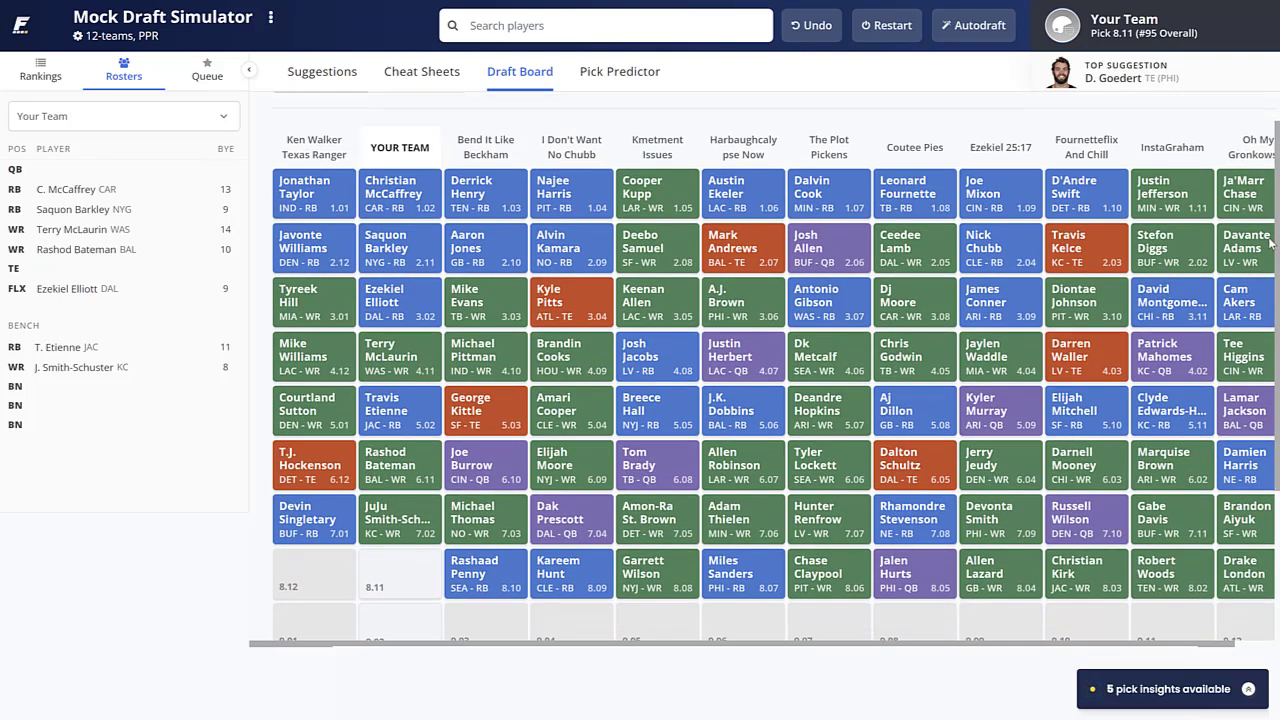
{"action": "scroll", "coordinate": [1270, 244], "scroll_direction": "down", "scroll_amount": 1}
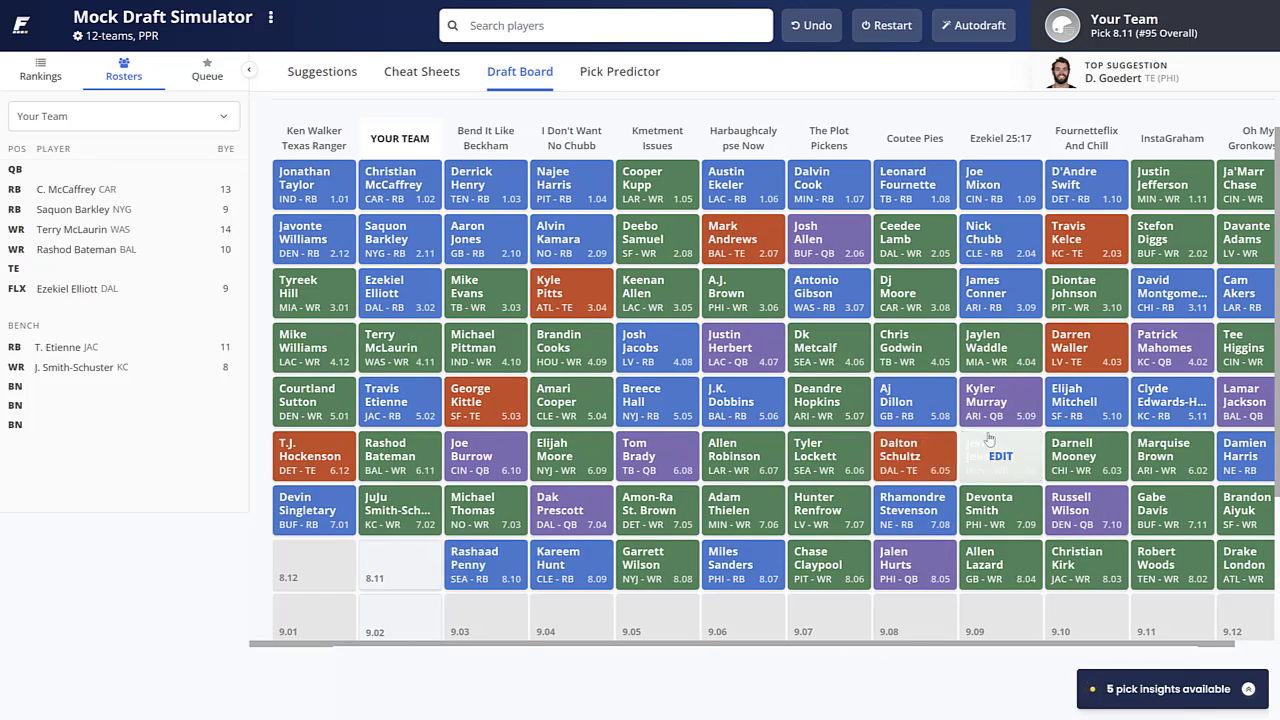
{"action": "left_click", "coordinate": [424, 76]}
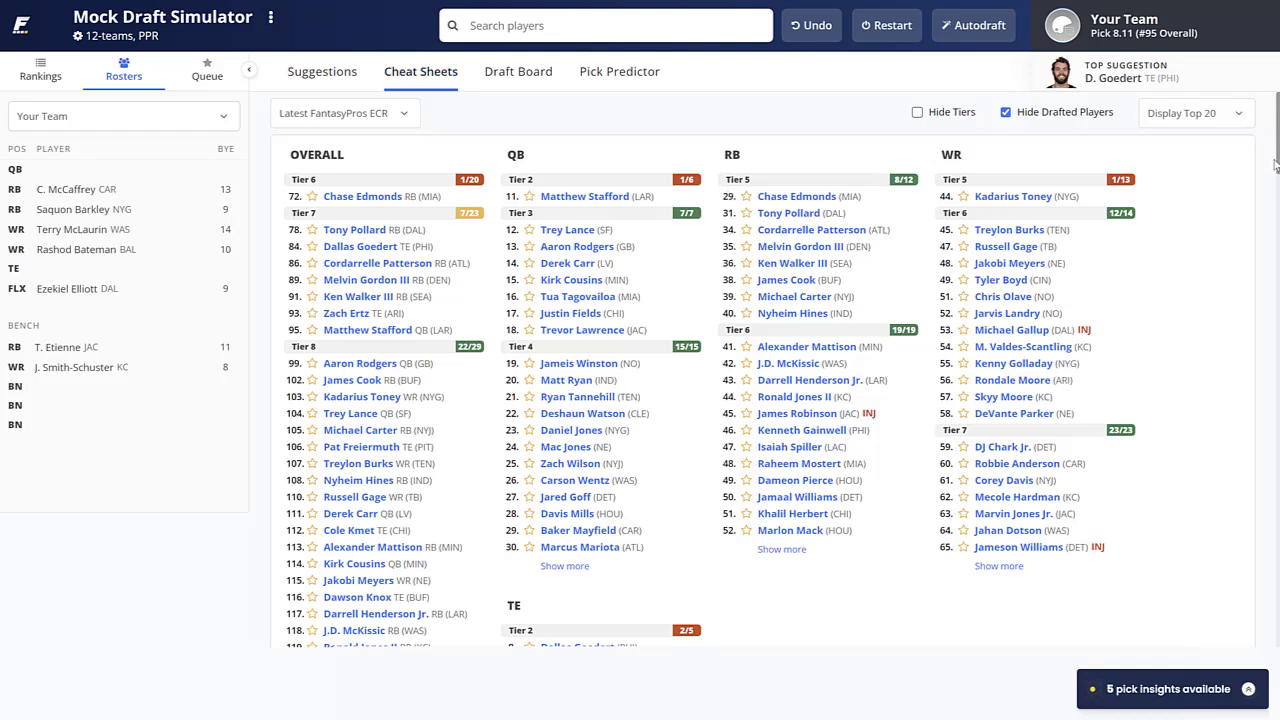
Check the cheat sheets and position suggestions, and draft tight end Dallas Goedert with pick 8.11 and quarterback Matthew Stafford with pick 9.02.
{"action": "scroll", "coordinate": [763, 370], "scroll_direction": "down", "scroll_amount": 1}
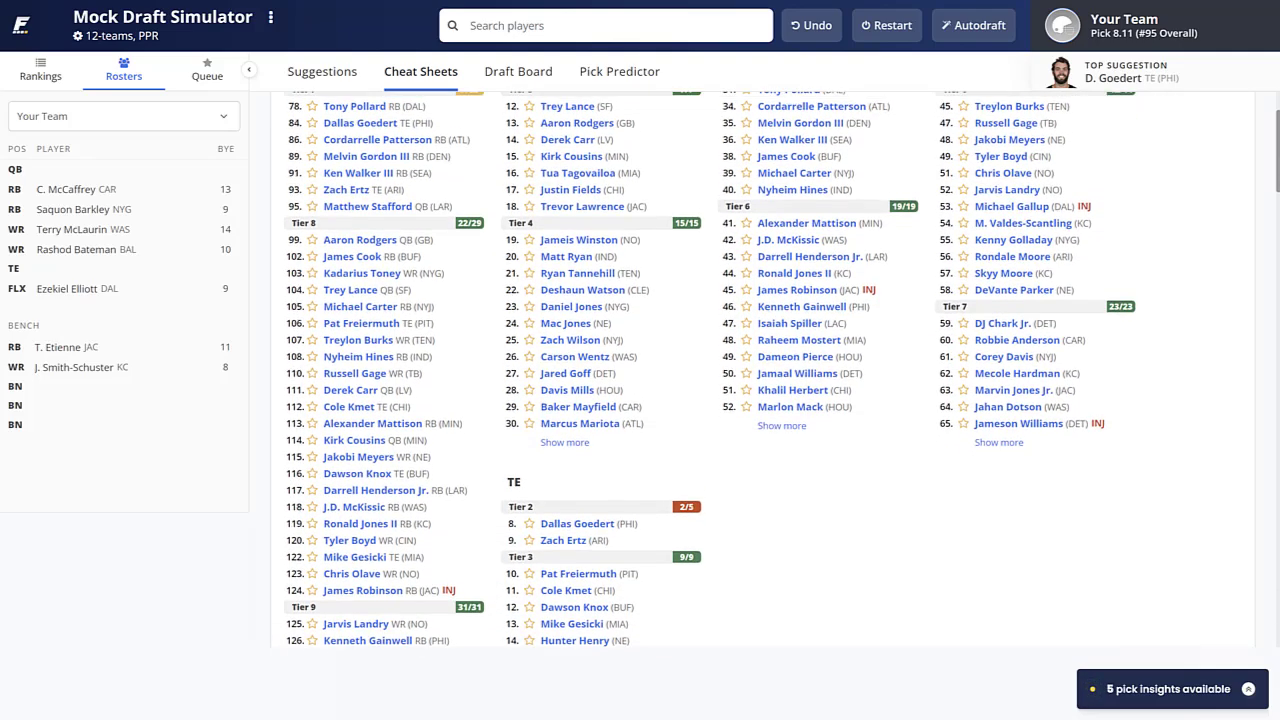
{"action": "scroll", "coordinate": [710, 370], "scroll_direction": "up", "scroll_amount": 1}
{"action": "scroll", "coordinate": [763, 394], "scroll_direction": "up", "scroll_amount": 1}
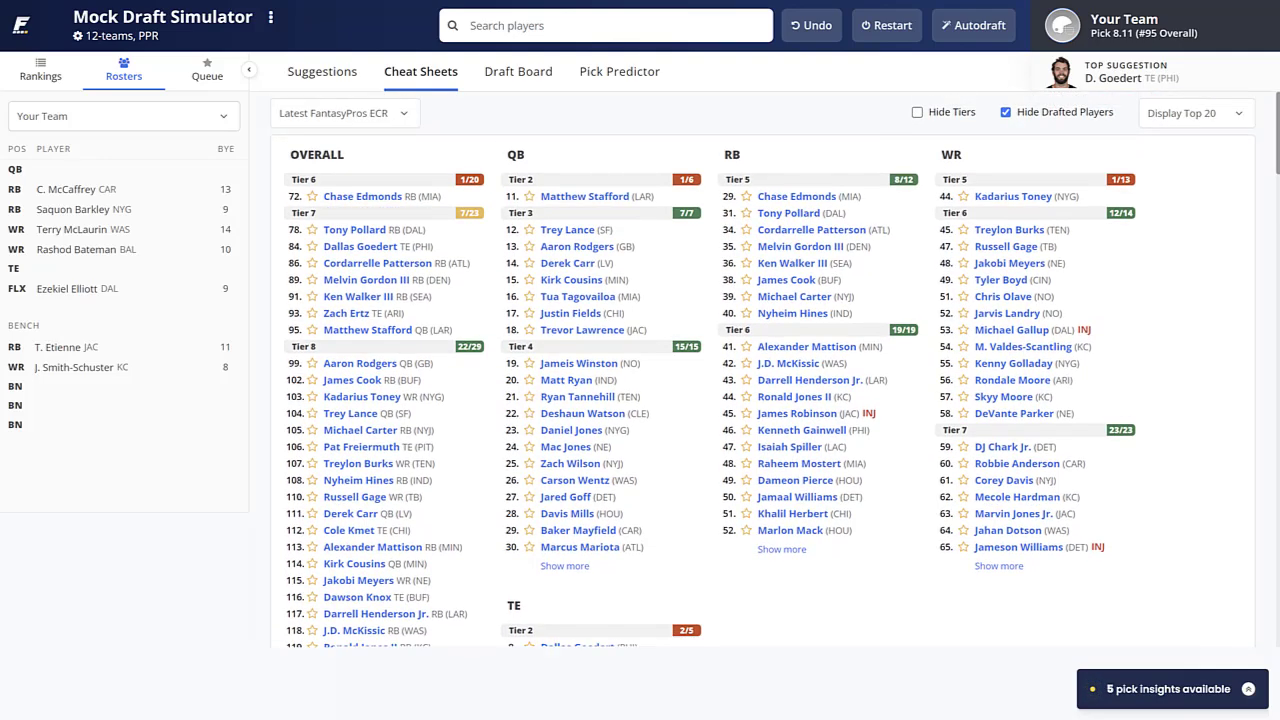
{"action": "left_click", "coordinate": [332, 74]}
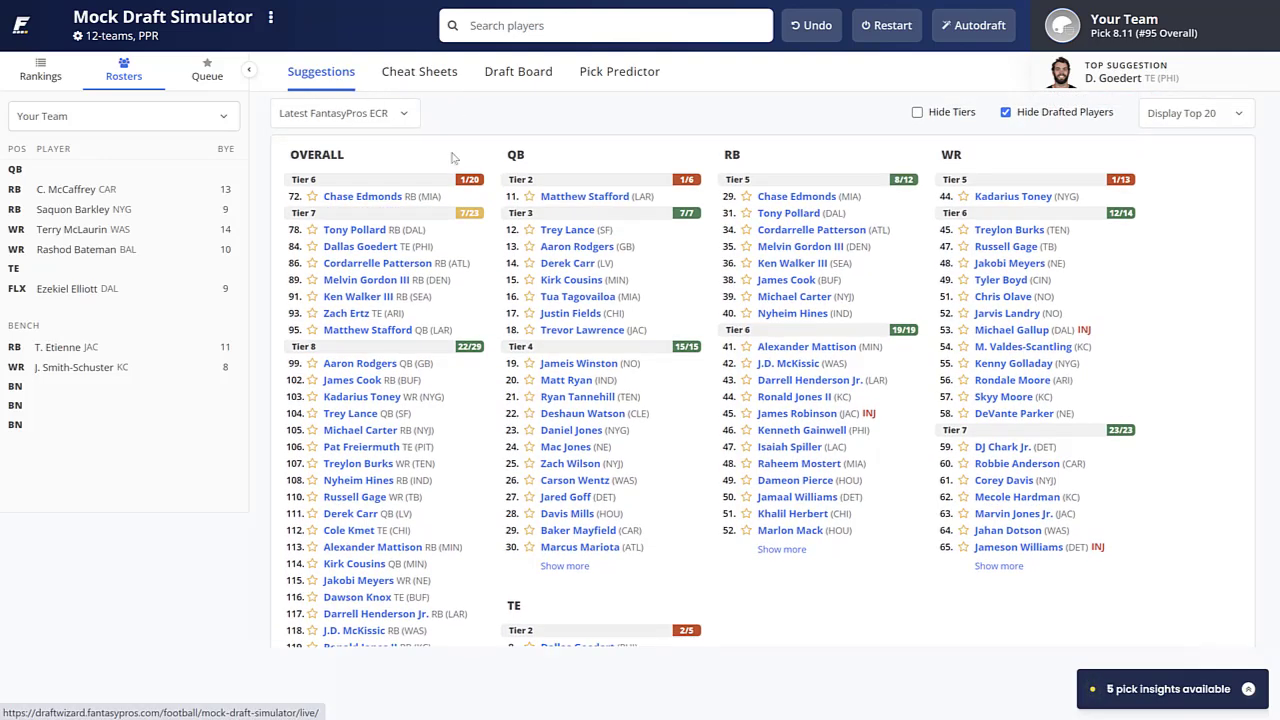
{"action": "left_click", "coordinate": [408, 114]}
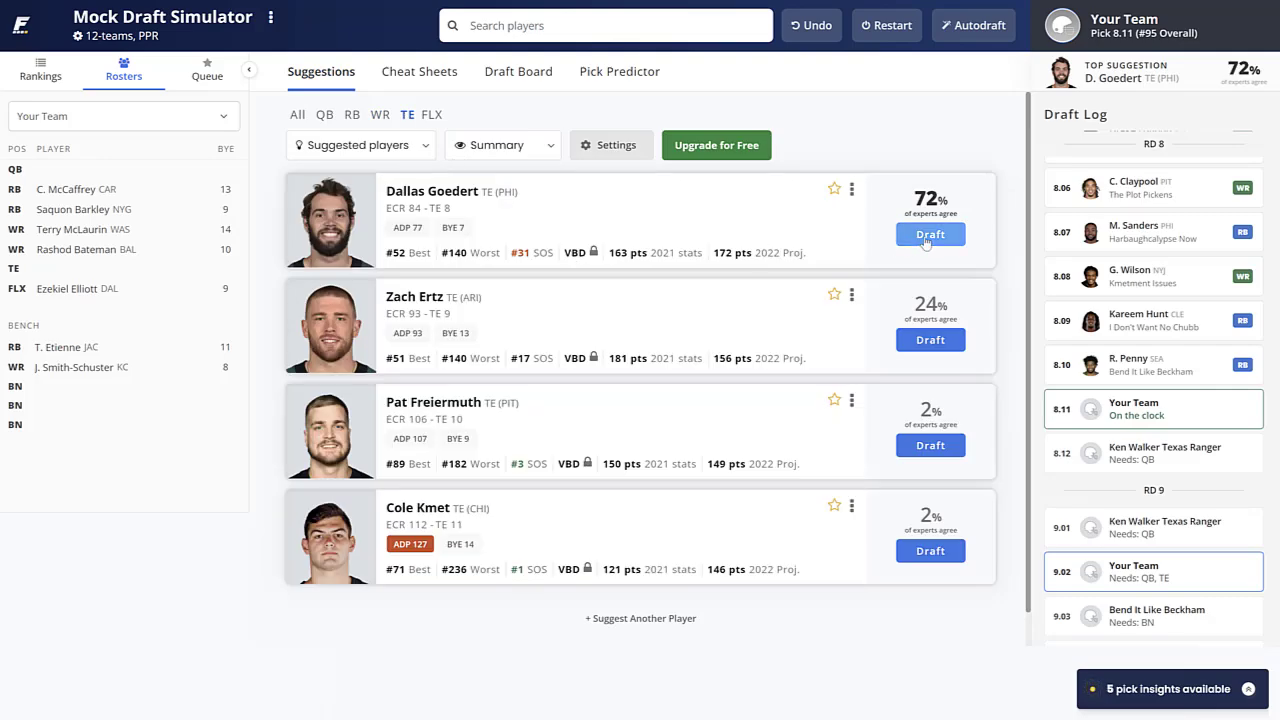
{"action": "left_click", "coordinate": [927, 238]}
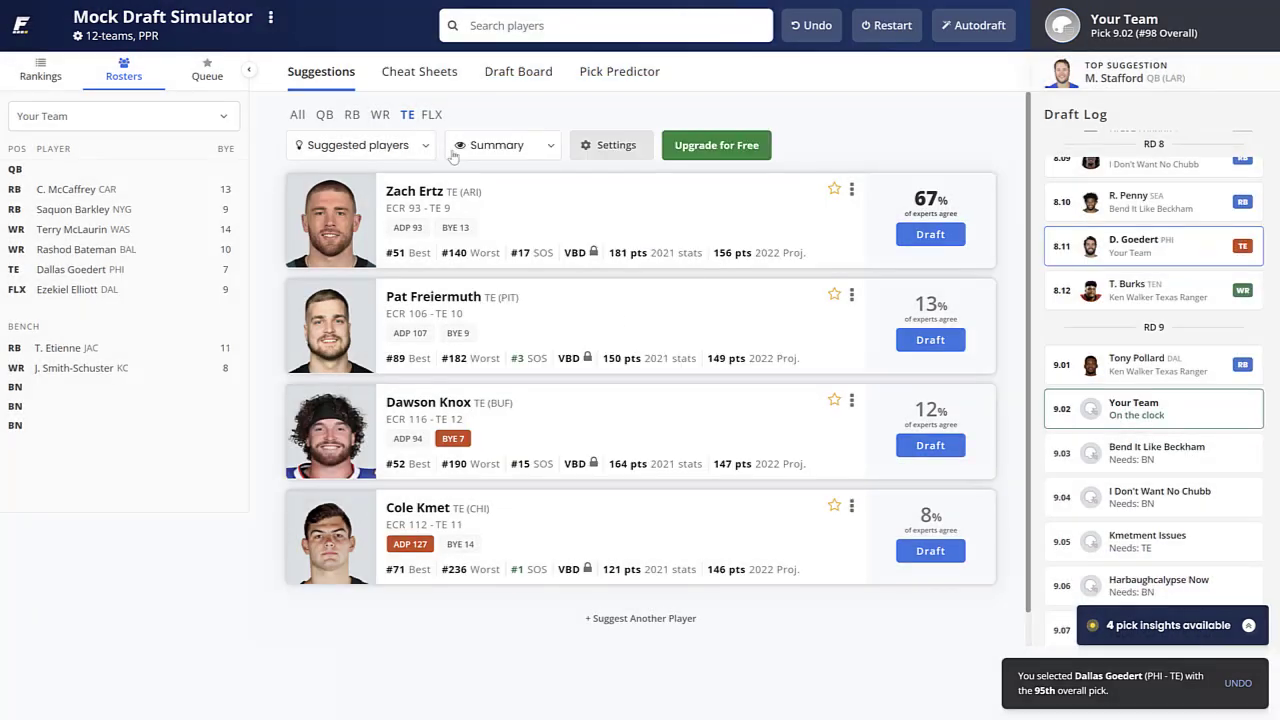
{"action": "left_click", "coordinate": [324, 115]}
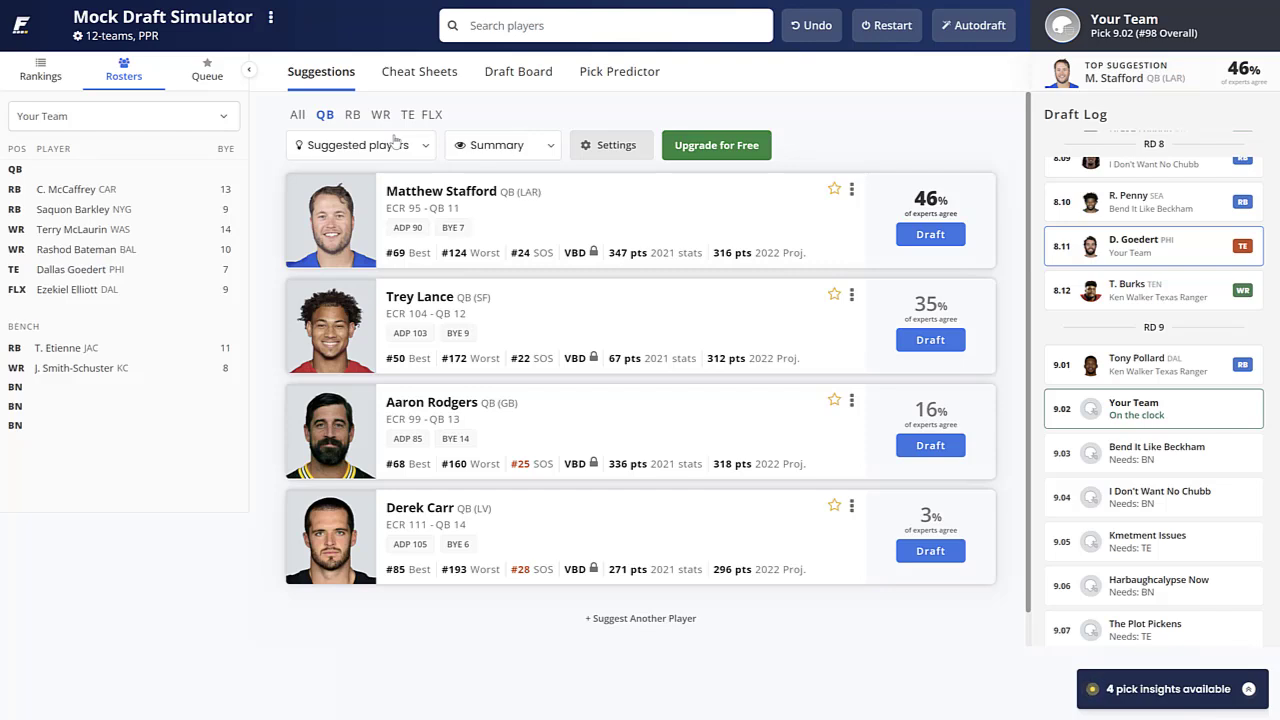
{"action": "left_click", "coordinate": [939, 241]}
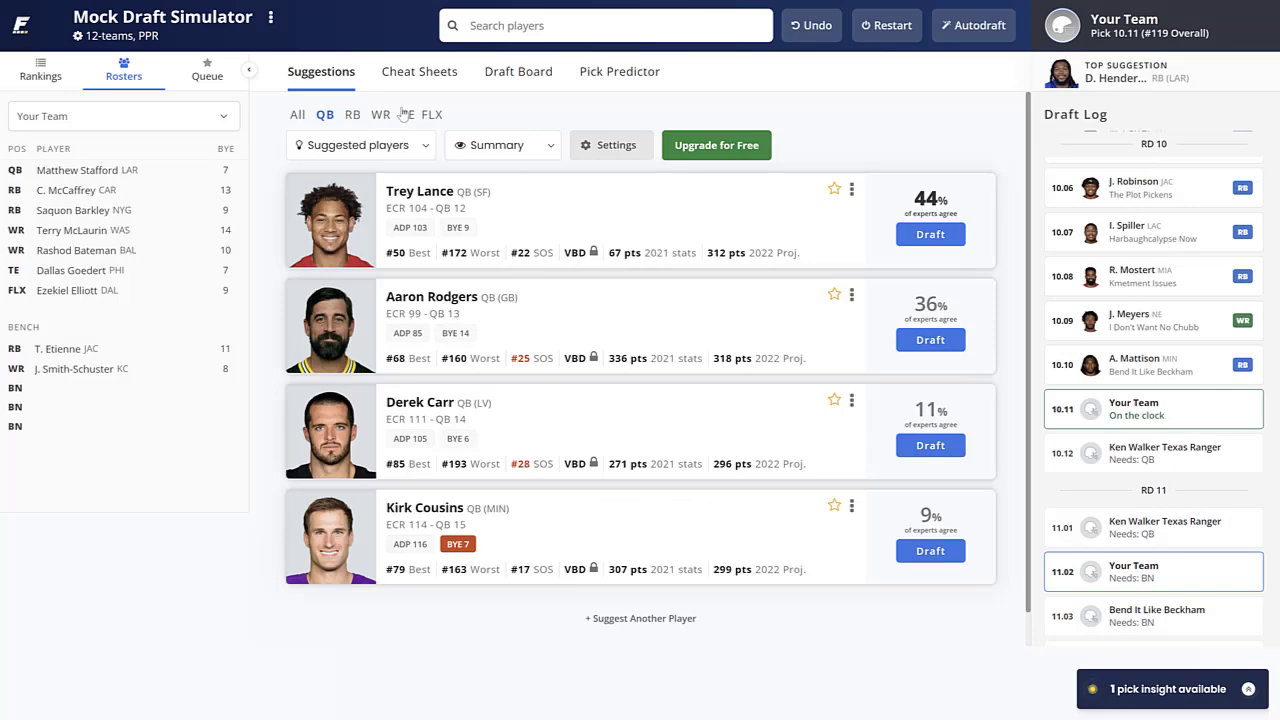
Examine the tight end suggestions and every team's picks on the draft board through round 10 for pick 10.11.
{"action": "left_click", "coordinate": [407, 115]}
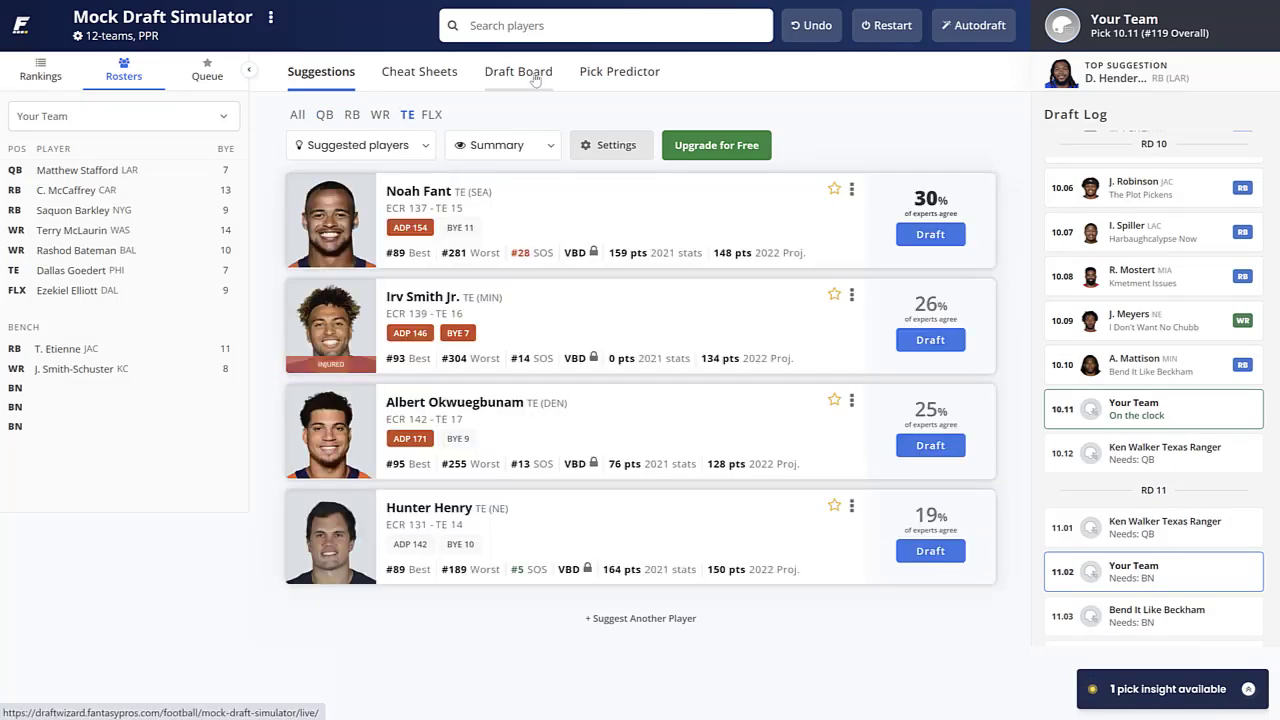
{"action": "left_click", "coordinate": [535, 80]}
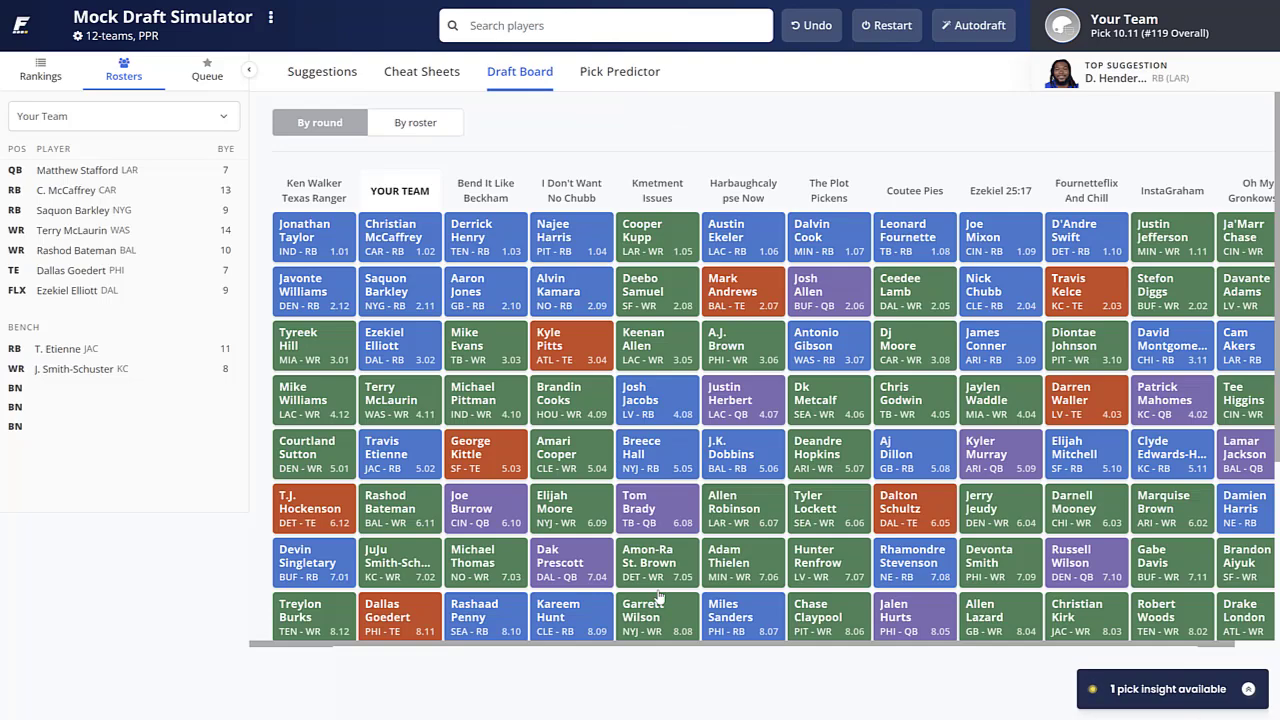
{"action": "left_click_drag", "start_coordinate": [1276, 432], "coordinate": [1275, 563]}
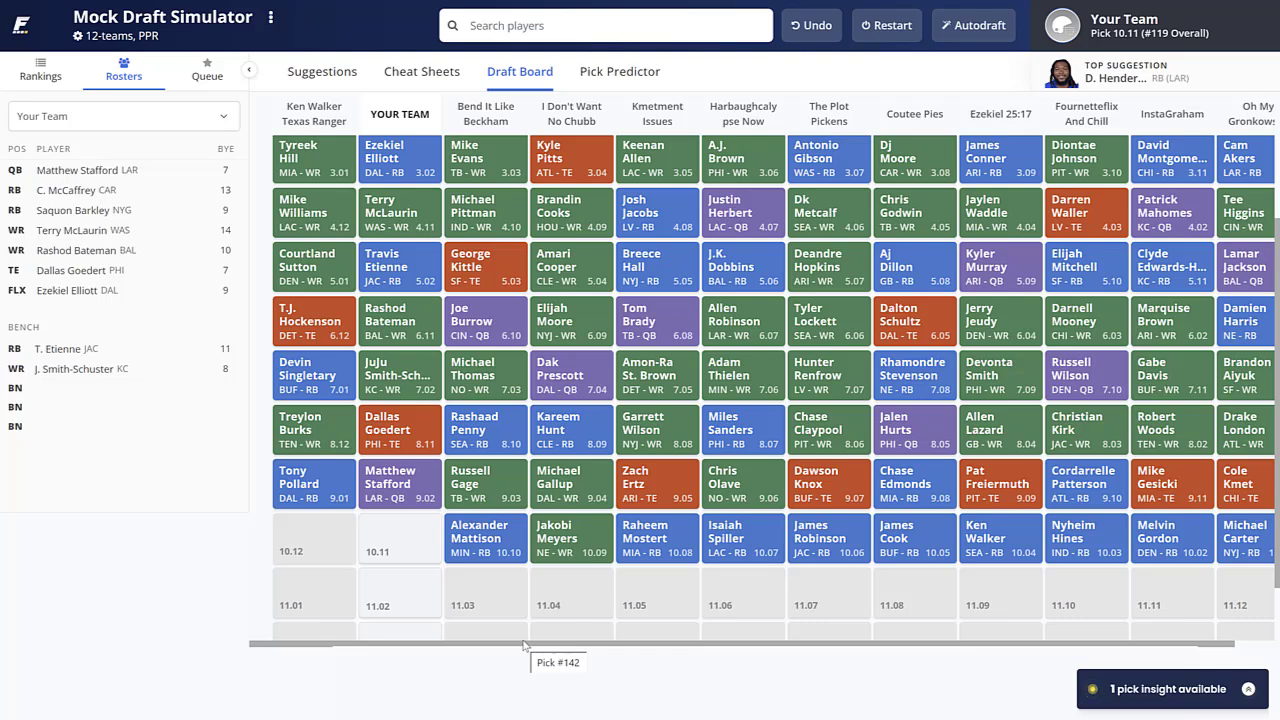
{"action": "scroll", "coordinate": [540, 650], "scroll_direction": "down", "scroll_amount": 1}
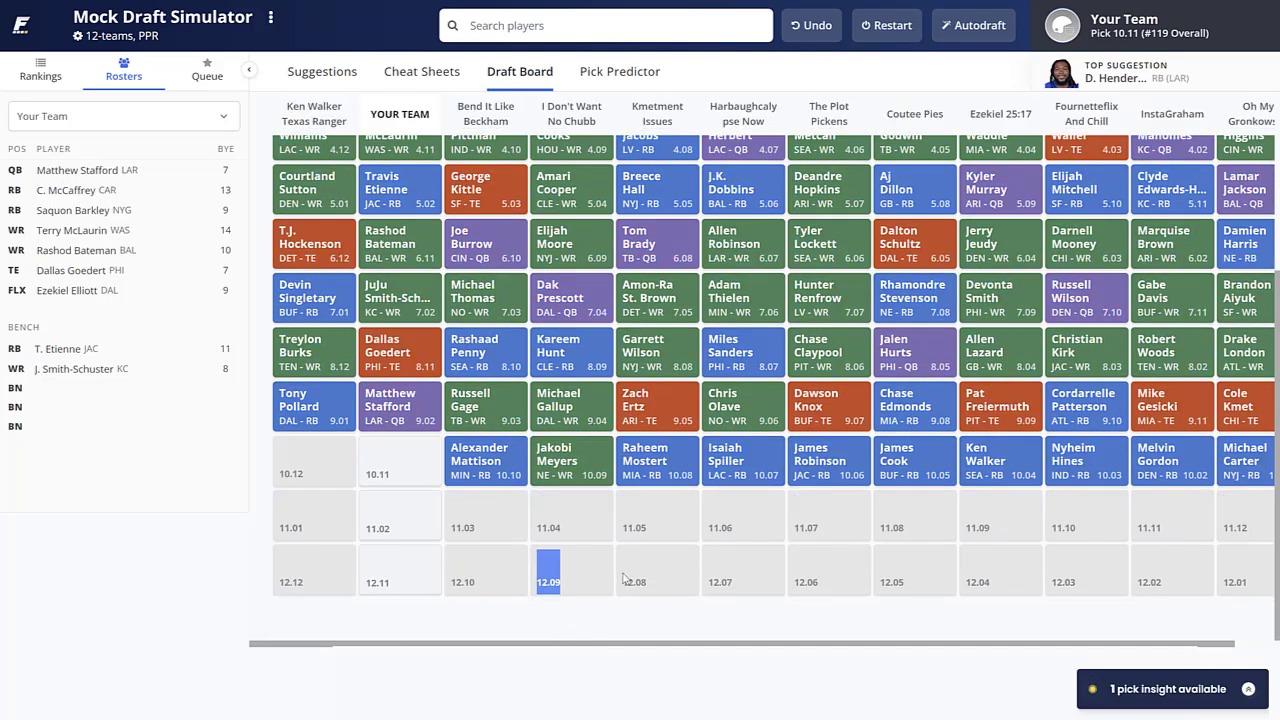
{"action": "left_click", "coordinate": [625, 578]}
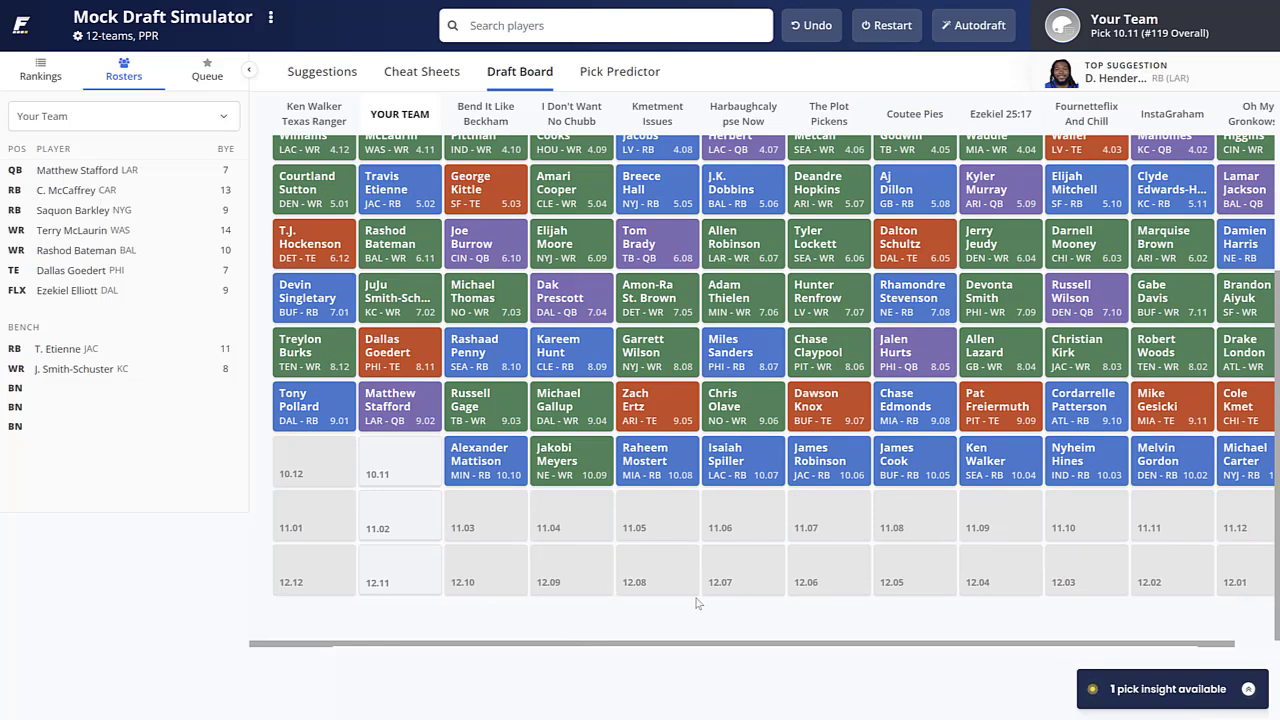
{"action": "left_click_drag", "start_coordinate": [659, 645], "coordinate": [698, 646]}
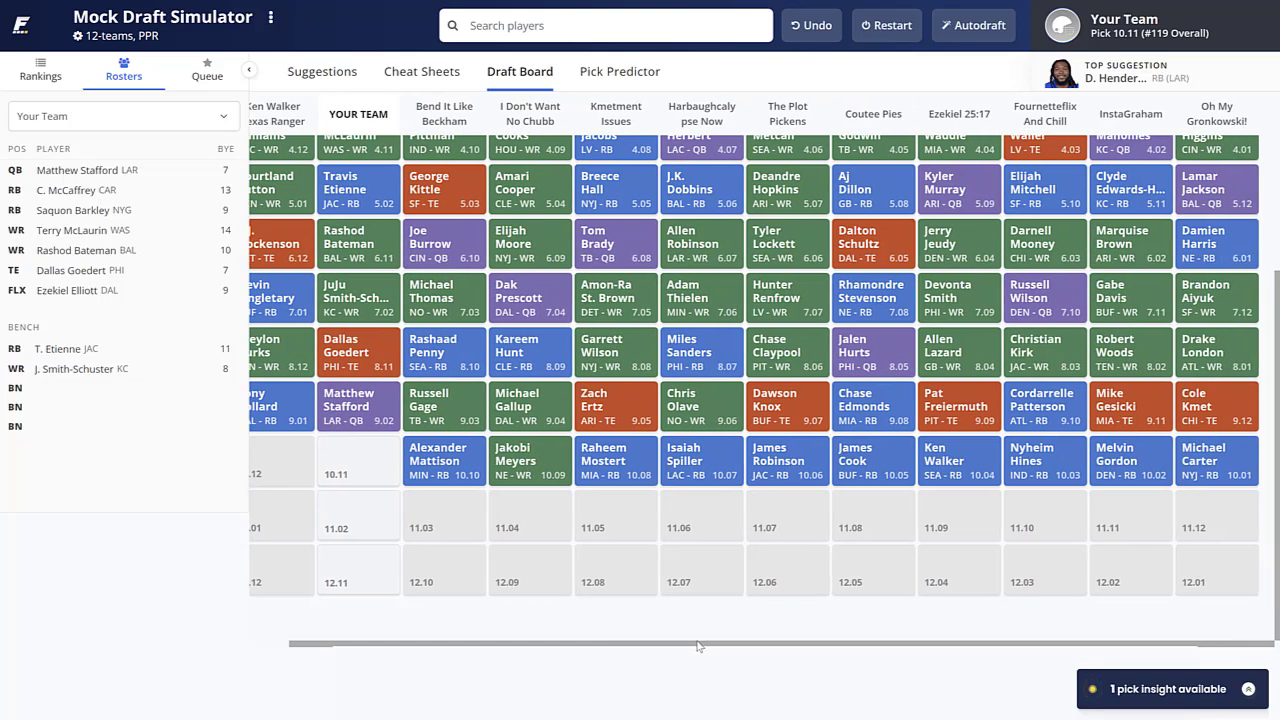
{"action": "left_click_drag", "start_coordinate": [698, 646], "coordinate": [625, 627]}
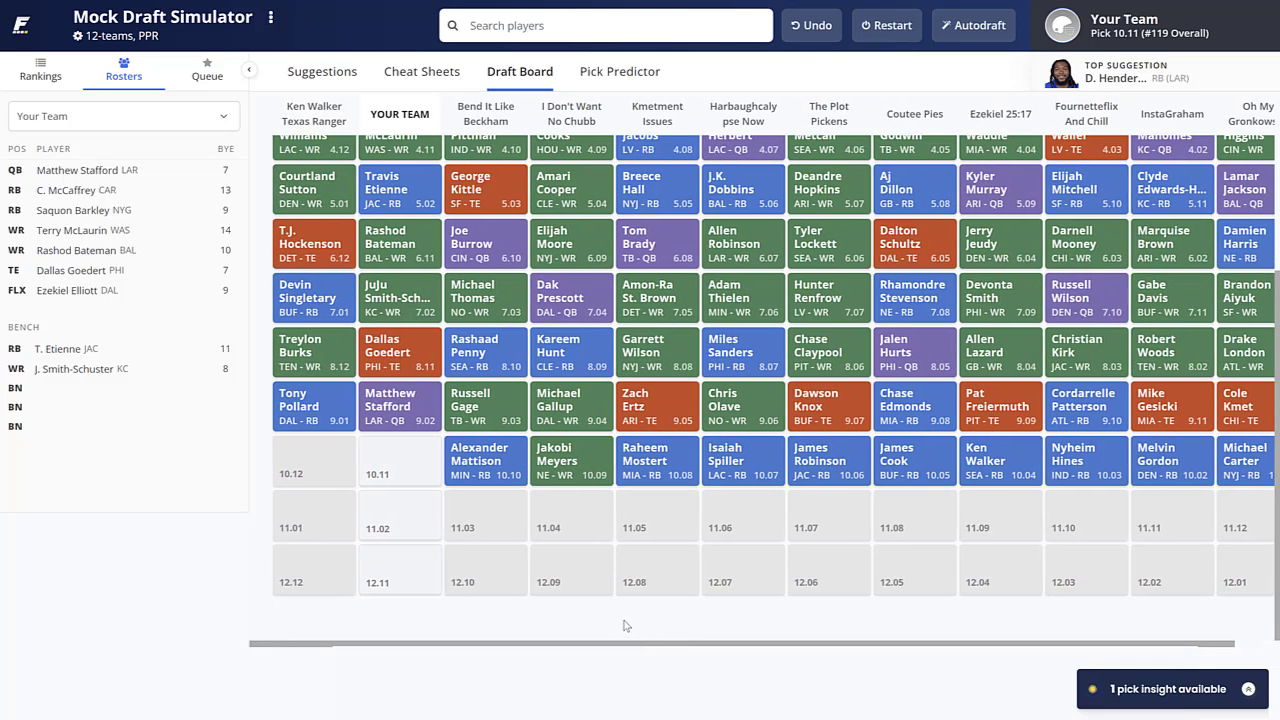
{"action": "scroll", "coordinate": [547, 207], "scroll_direction": "up", "scroll_amount": 3}
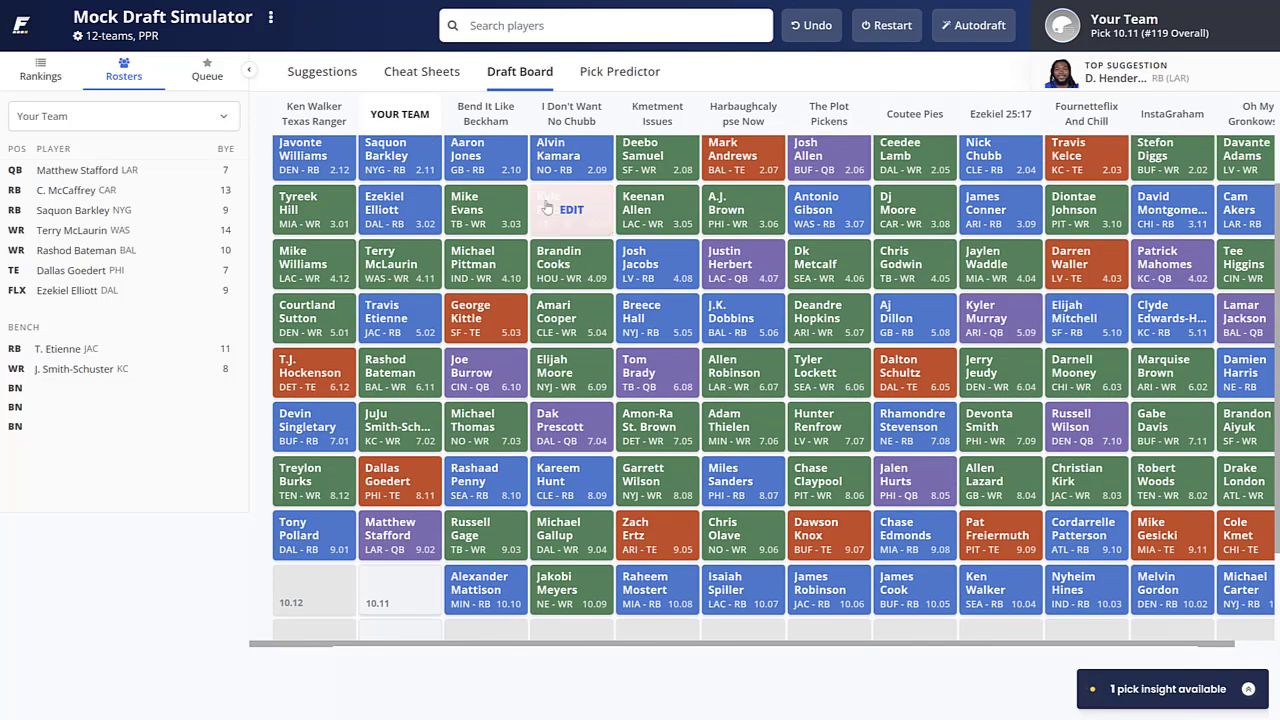
Compare the undrafted running backs in the cheat sheets and suggestions, and draft Darrell Henderson Jr. with pick 10.11.
{"action": "left_click", "coordinate": [429, 78]}
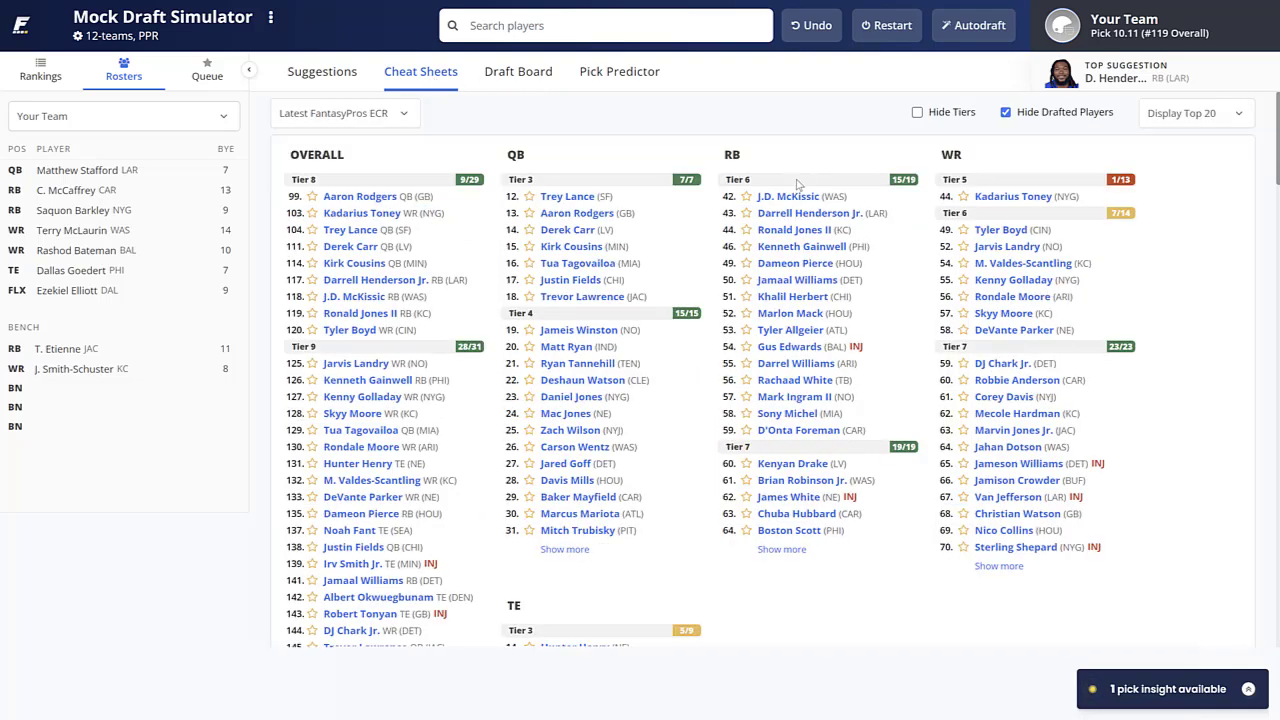
{"action": "mouse_move", "coordinate": [756, 217]}
{"action": "left_click", "coordinate": [335, 78]}
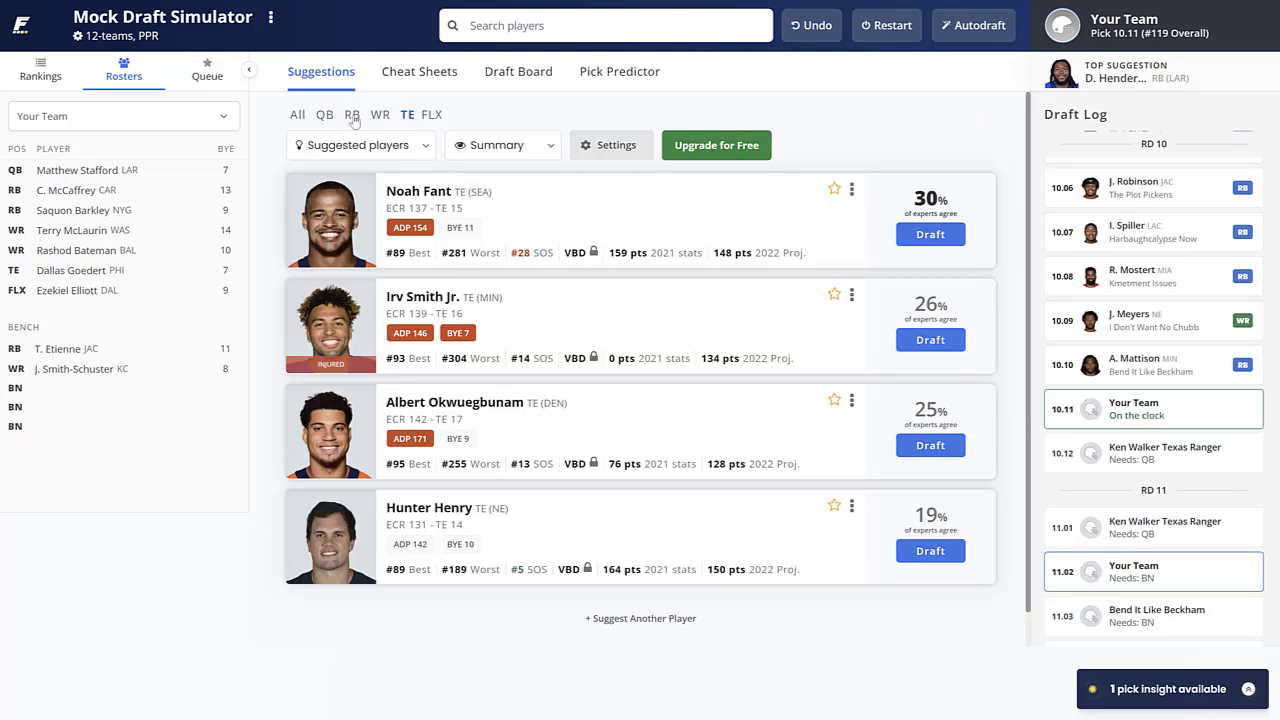
{"action": "left_click", "coordinate": [352, 116]}
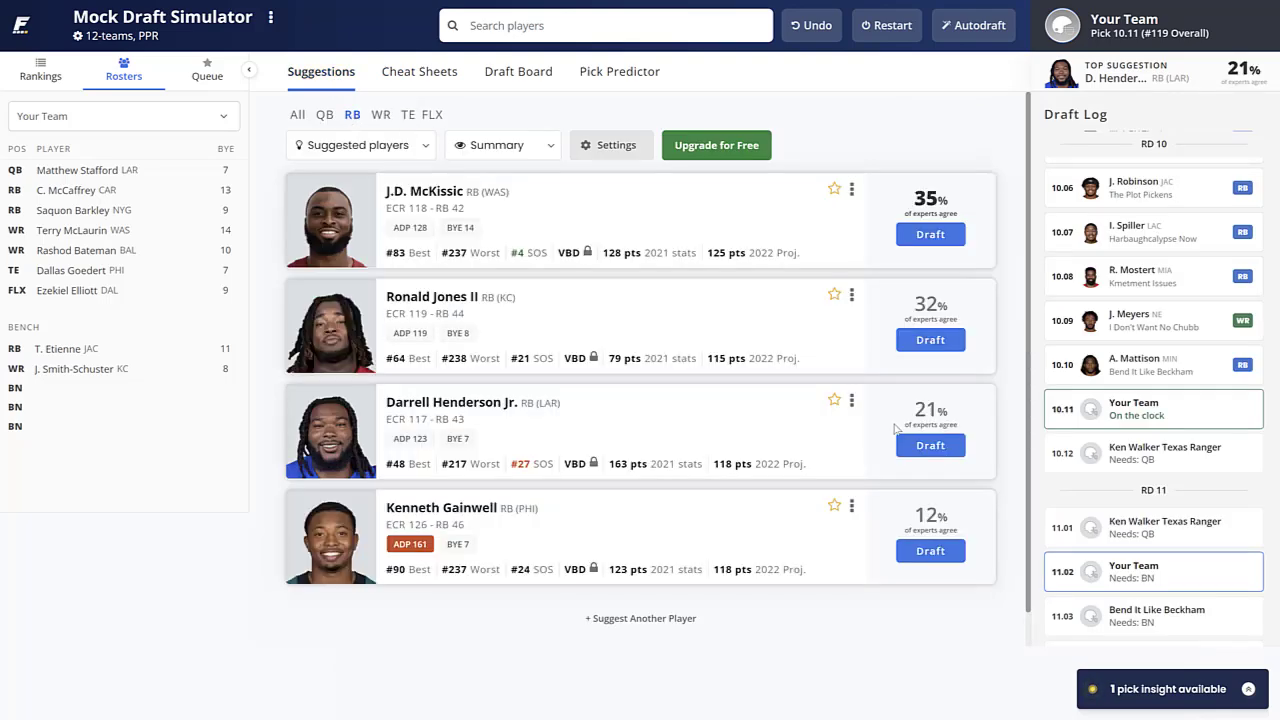
{"action": "left_click", "coordinate": [918, 443]}
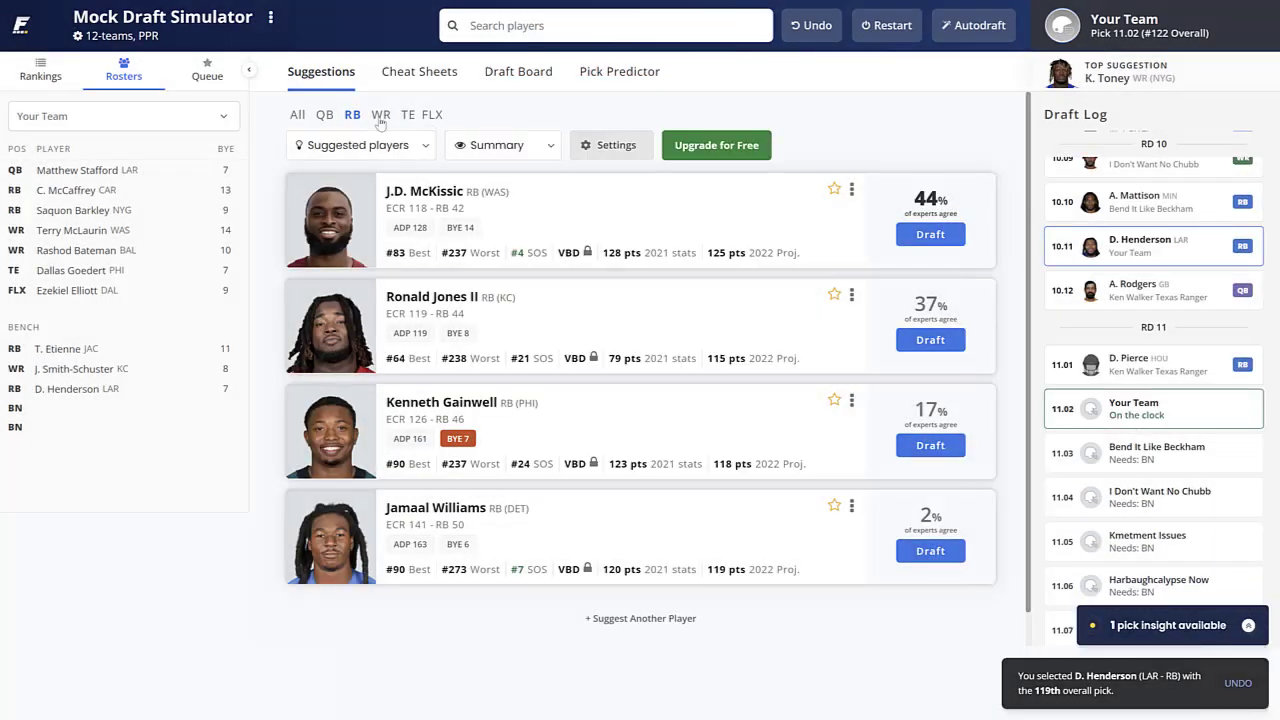
Compare wide receiver, tight end and quarterback suggestions, and draft Kadarius Toney with pick 11.02 and Derek Carr with pick 12.11.
{"action": "left_click", "coordinate": [380, 115]}
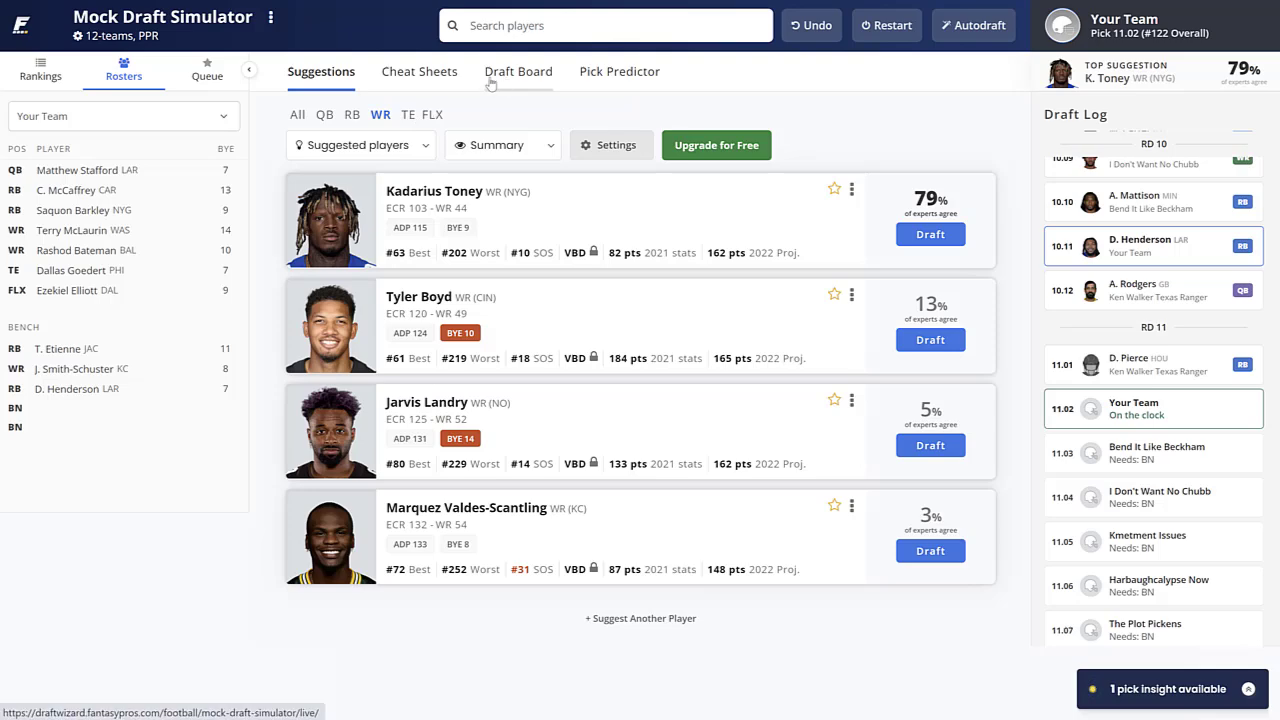
{"action": "left_click", "coordinate": [408, 115]}
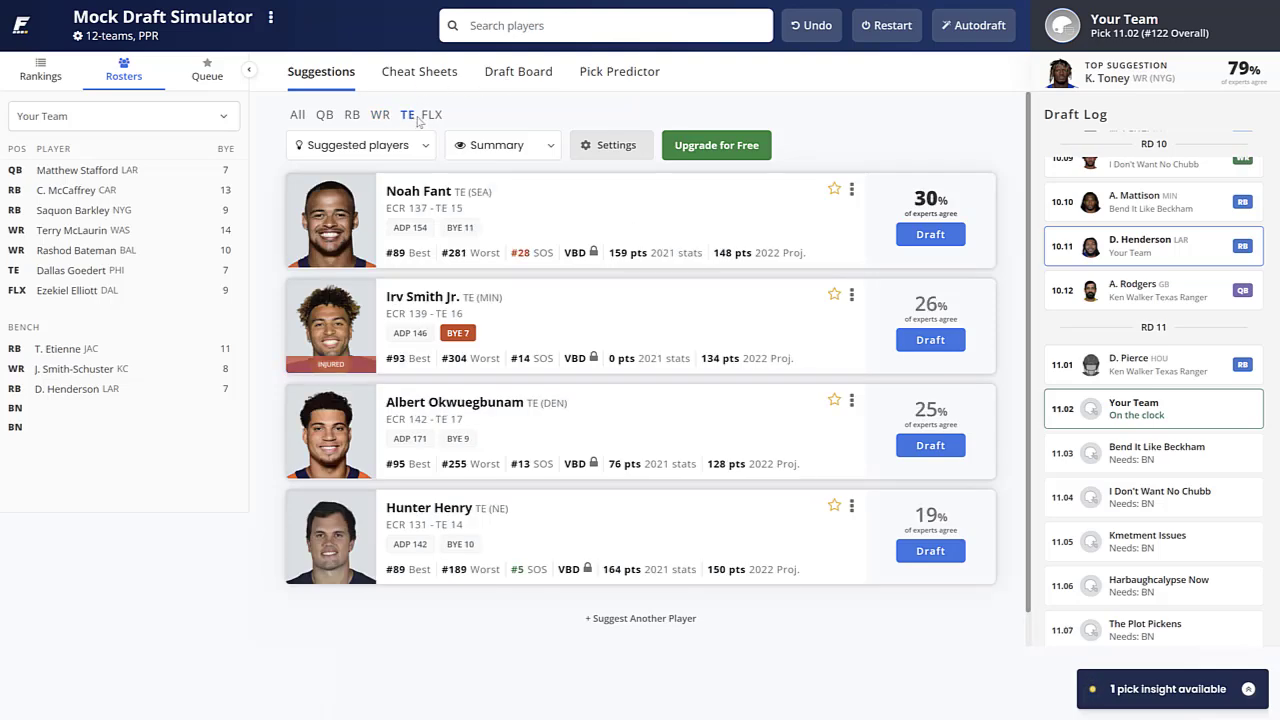
{"action": "left_click", "coordinate": [379, 118]}
{"action": "left_click", "coordinate": [913, 235]}
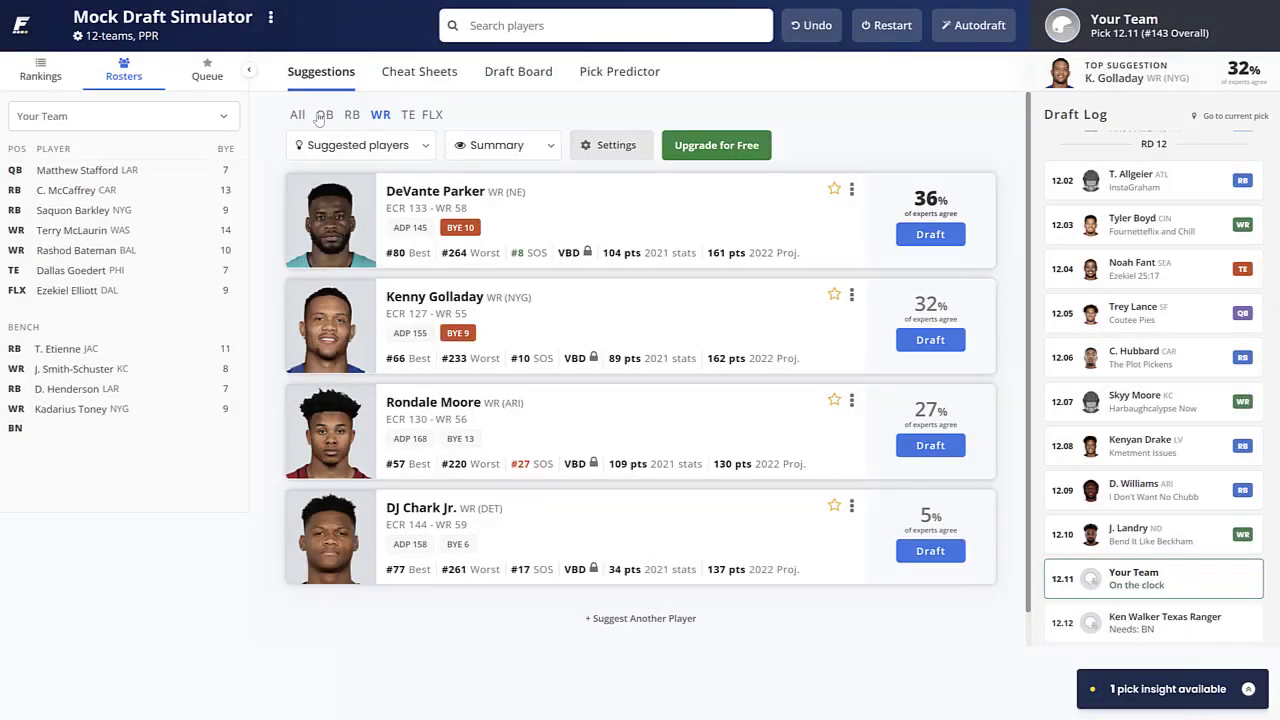
{"action": "left_click", "coordinate": [322, 116]}
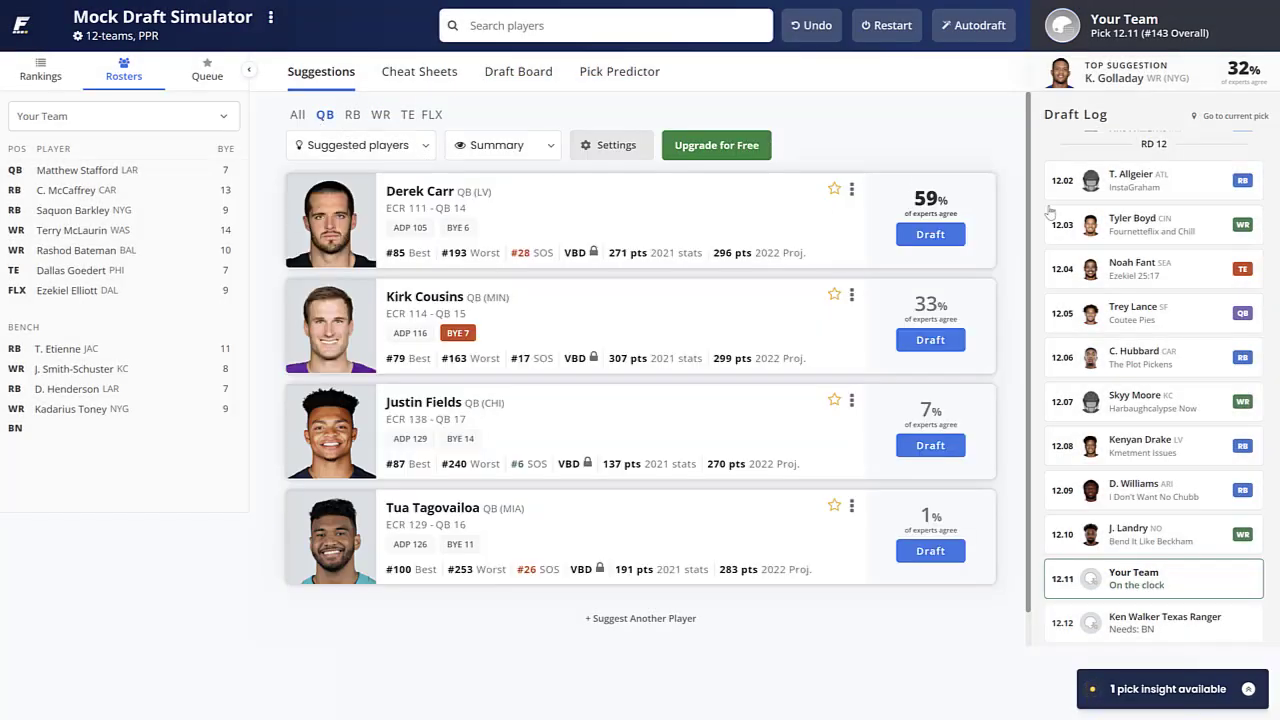
{"action": "left_click", "coordinate": [933, 233]}
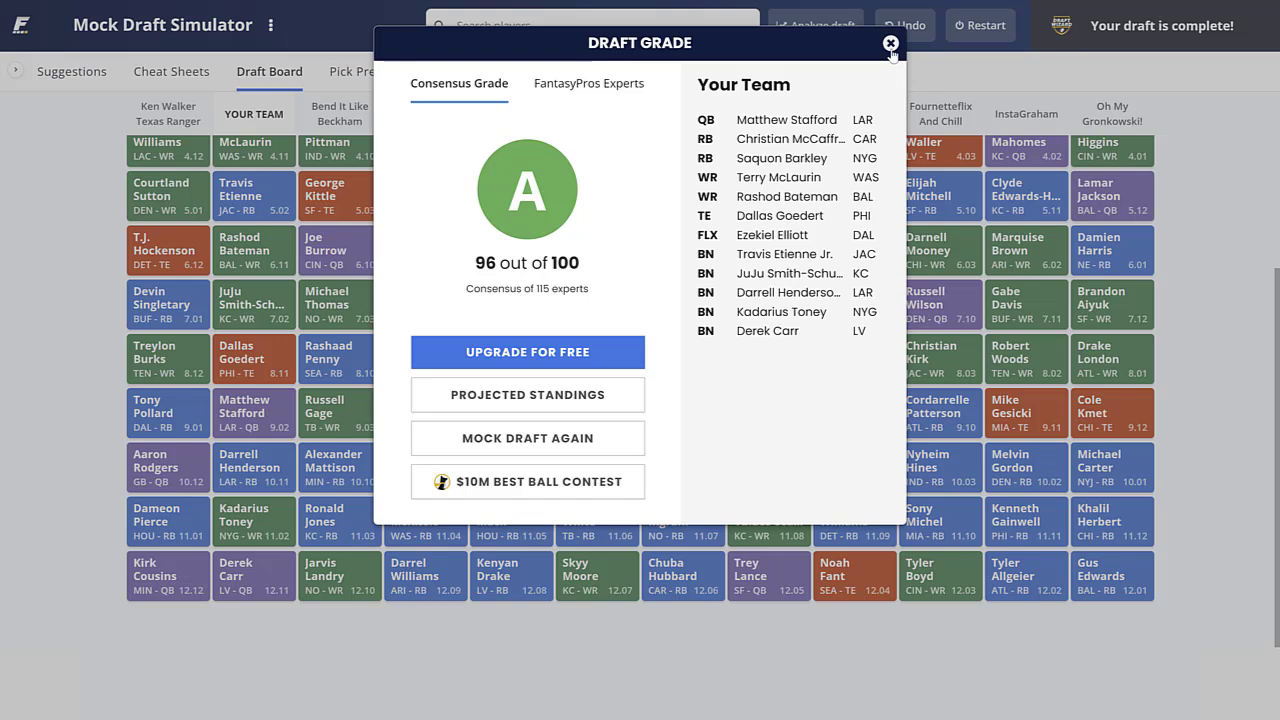
Close the draft grade summary and review the completed draft board from the last rounds back to round 1.
{"action": "left_click", "coordinate": [890, 44]}
{"action": "mouse_move", "coordinate": [840, 252]}
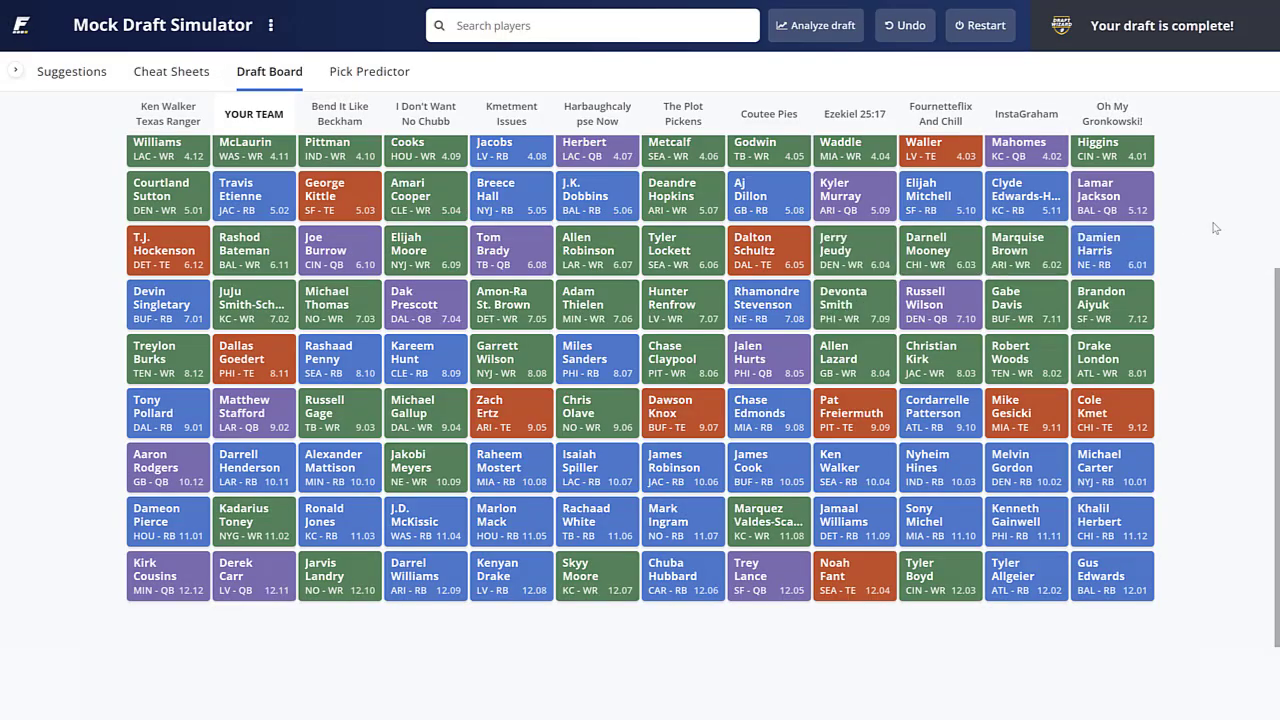
{"action": "scroll", "coordinate": [1275, 450], "scroll_direction": "up", "scroll_amount": 3}
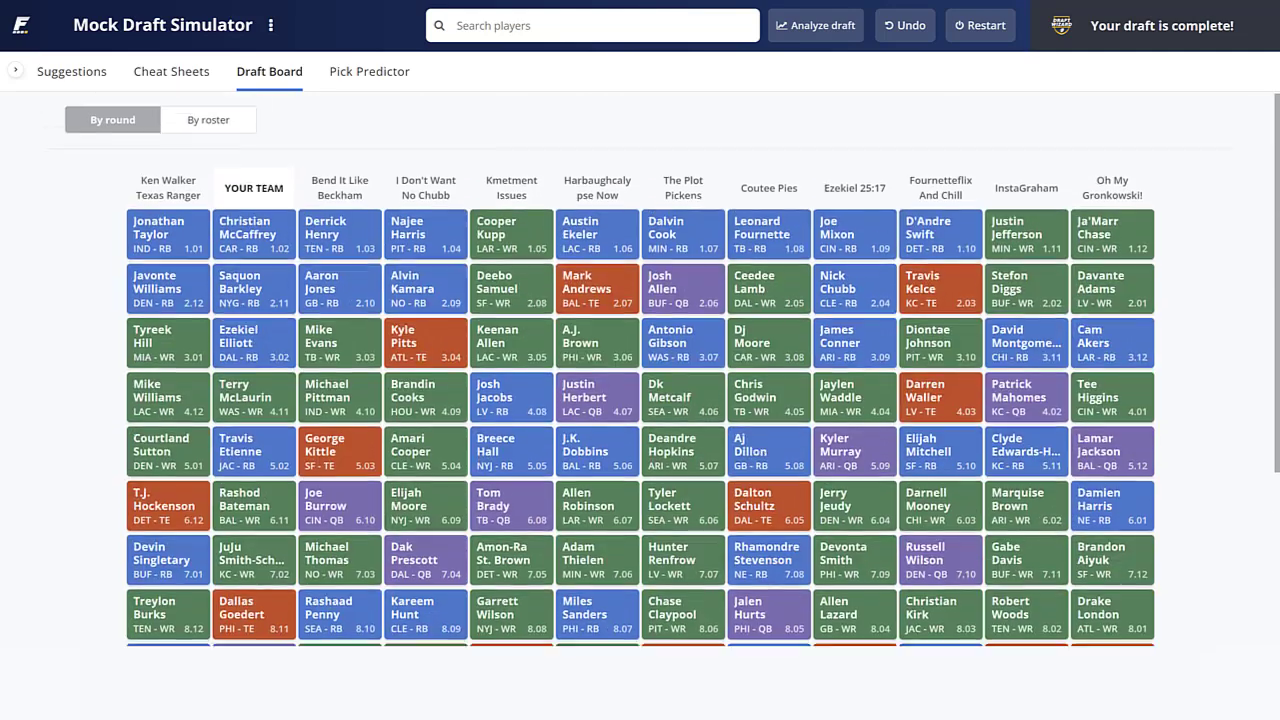